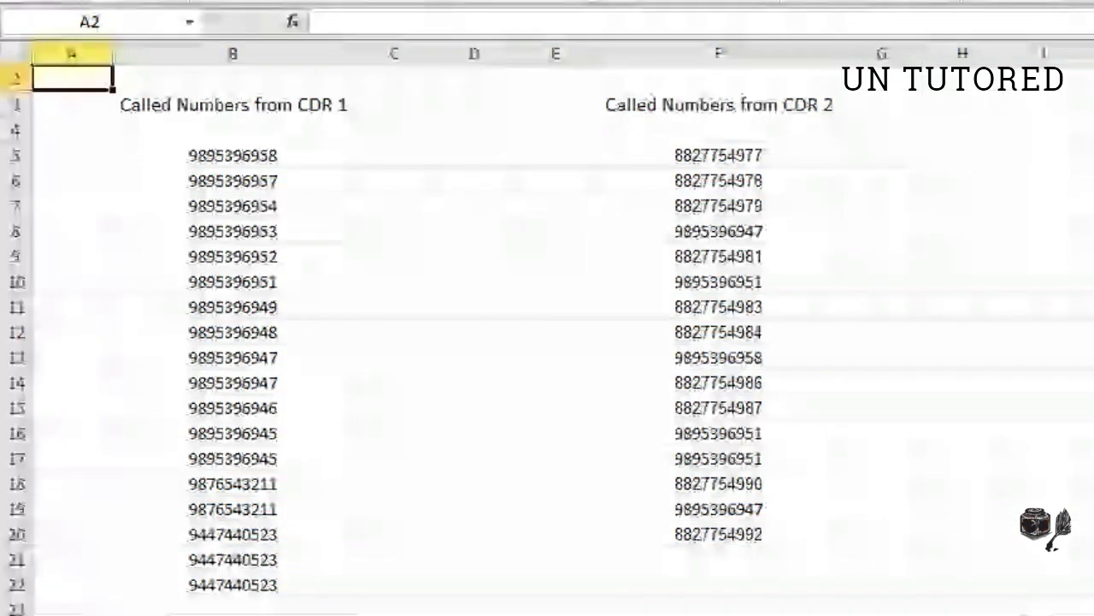
# Review the CDR 1 and CDR 2 number lists and move to cell C5
pyautogui.press('Down')
pyautogui.press('Right')
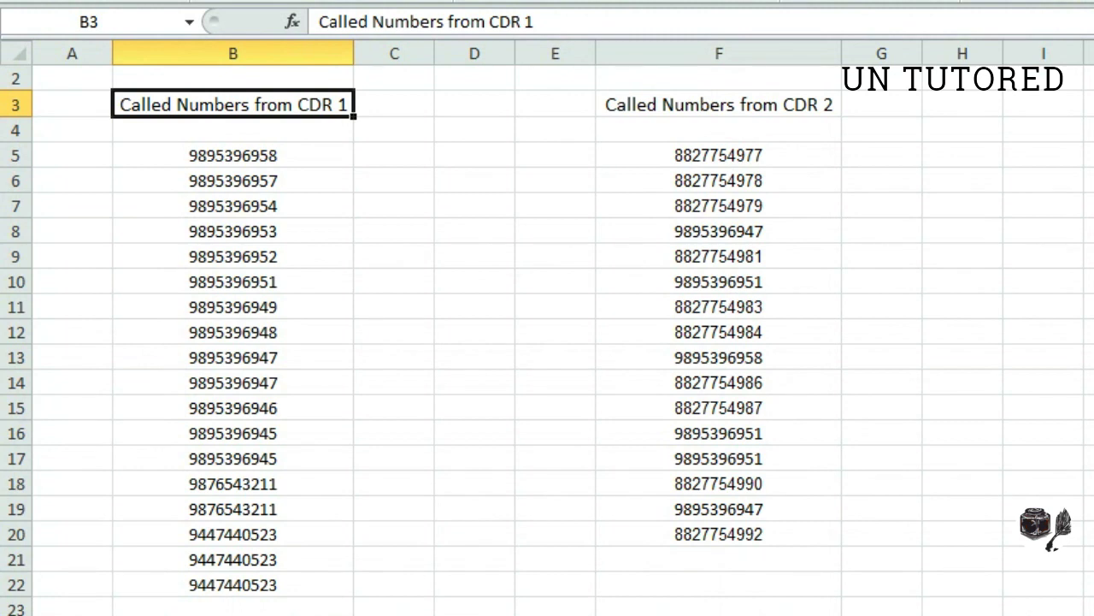
pyautogui.press('Right')
pyautogui.press('Right')
pyautogui.press('Right')
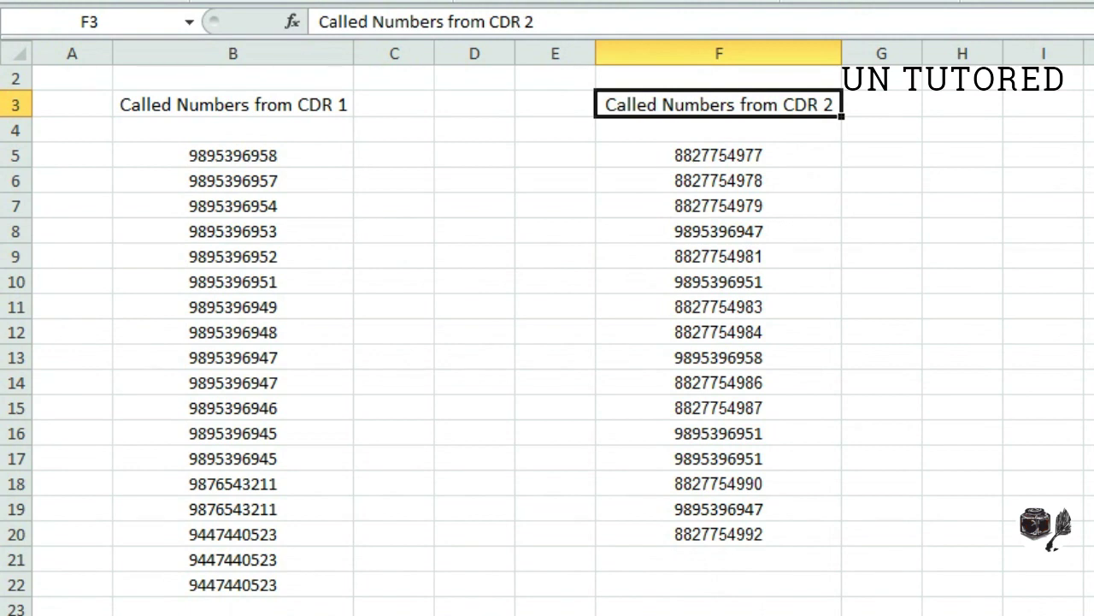
pyautogui.moveTo(233, 154); pyautogui.dragTo(232, 585)
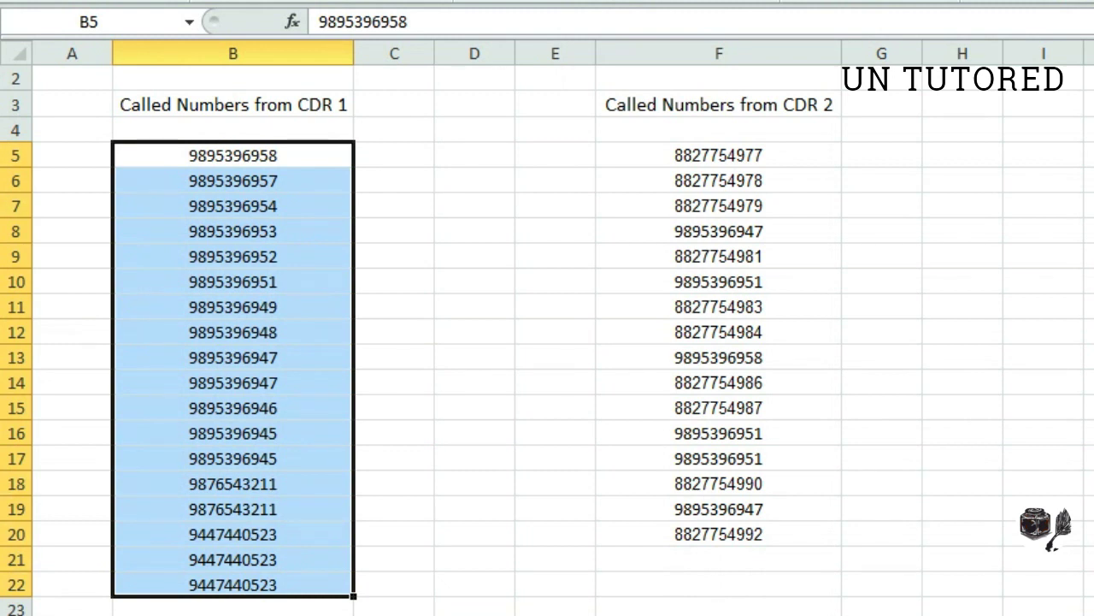
pyautogui.moveTo(719, 155); pyautogui.dragTo(718, 534)
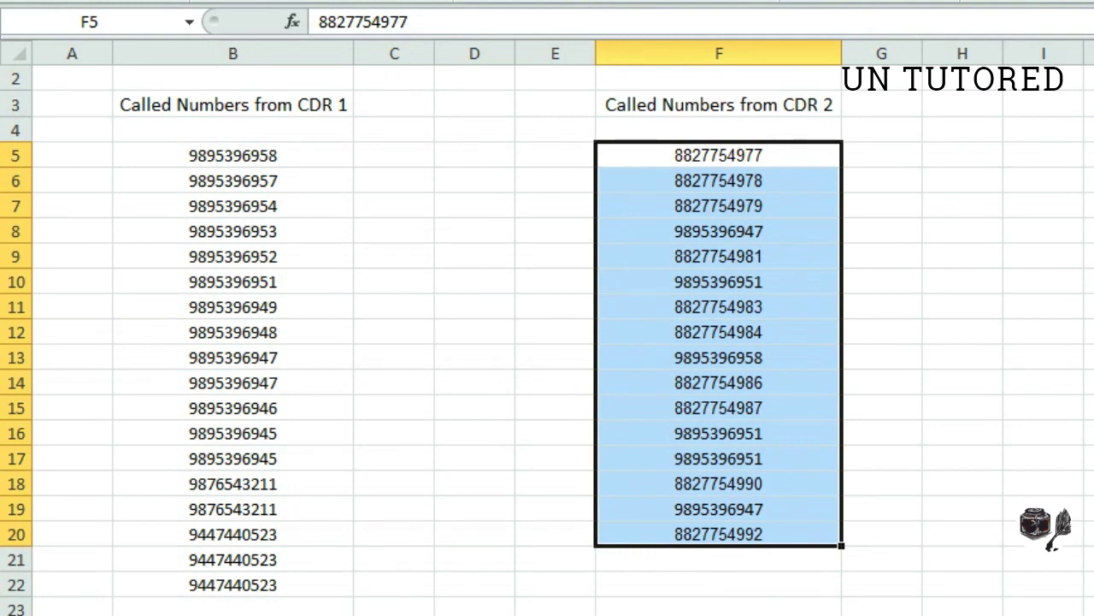
pyautogui.press('Left')
pyautogui.press('Left')
pyautogui.press('Left')
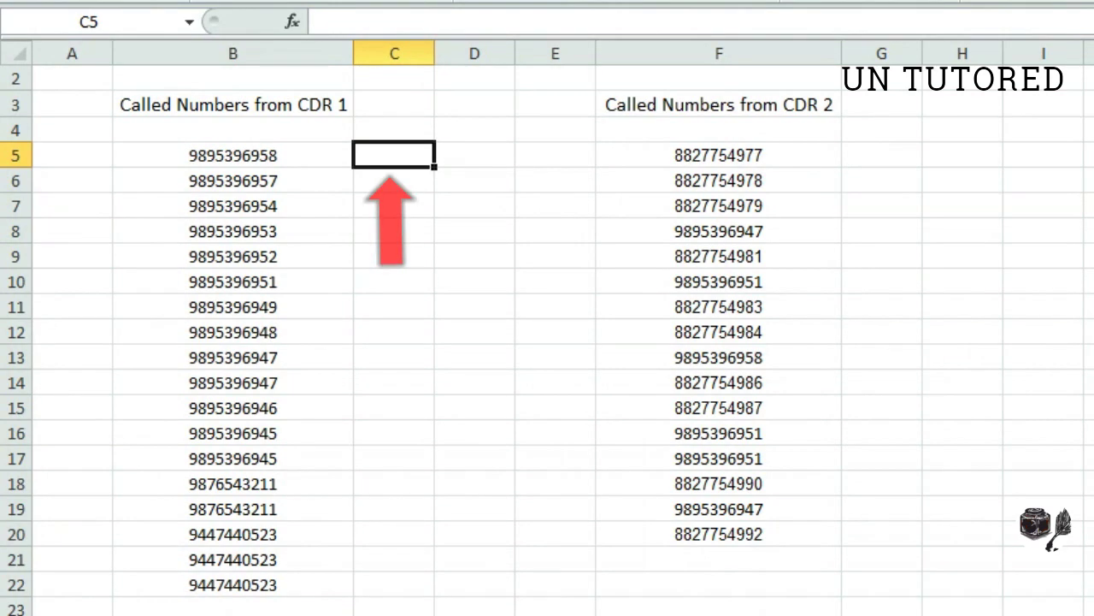
# Enter =COUNTIF(F5:F20,B5) in C5 to count B5's number in CDR 2
pyautogui.write('=count')
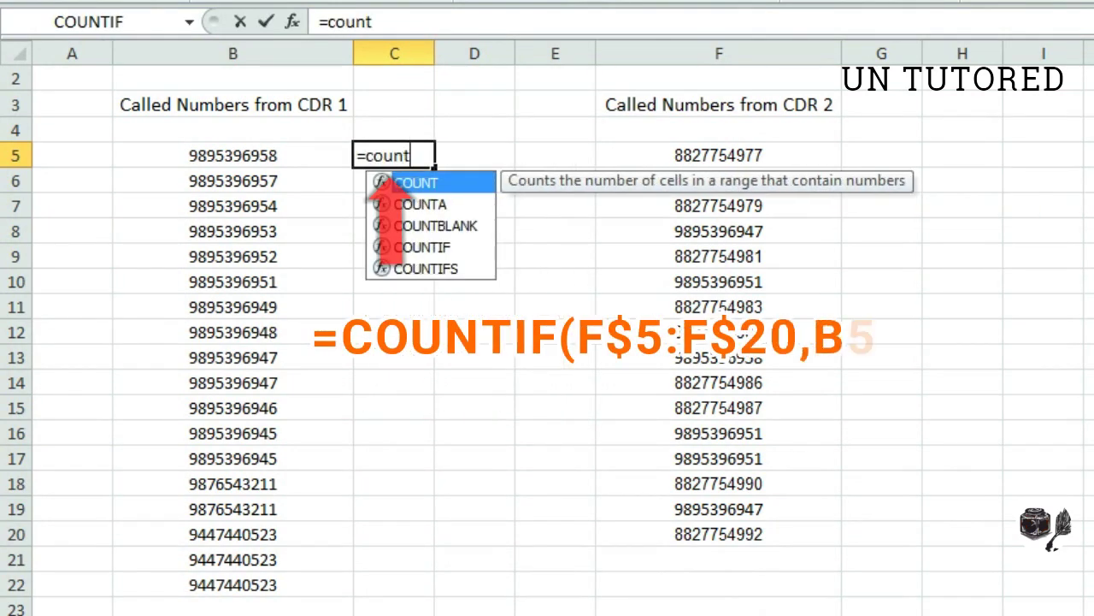
pyautogui.write('if(')
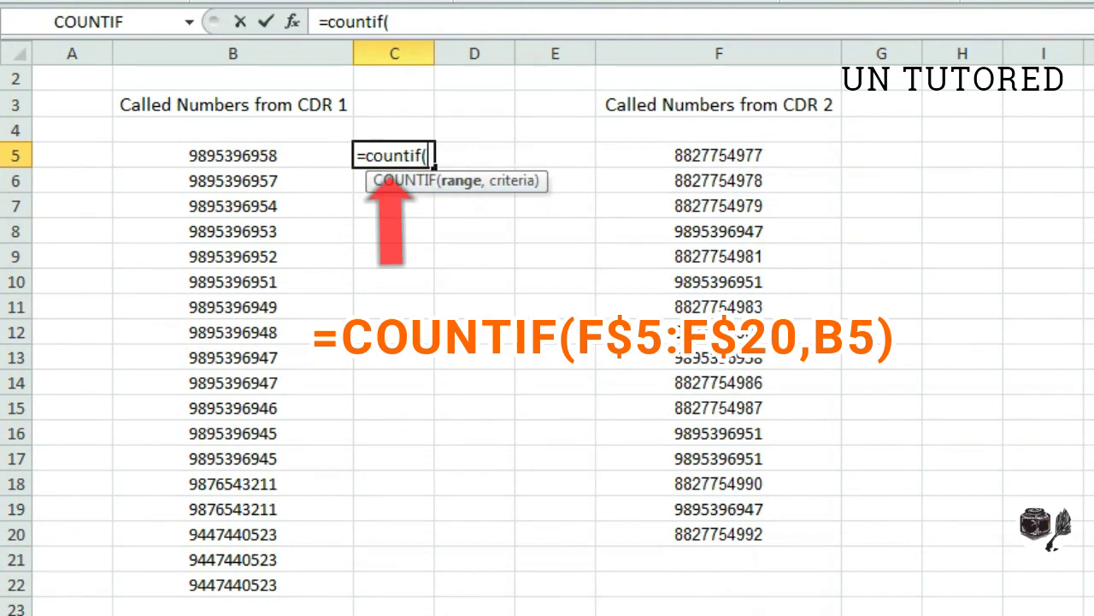
pyautogui.press('Right')
pyautogui.press('Right')
pyautogui.press('Right')
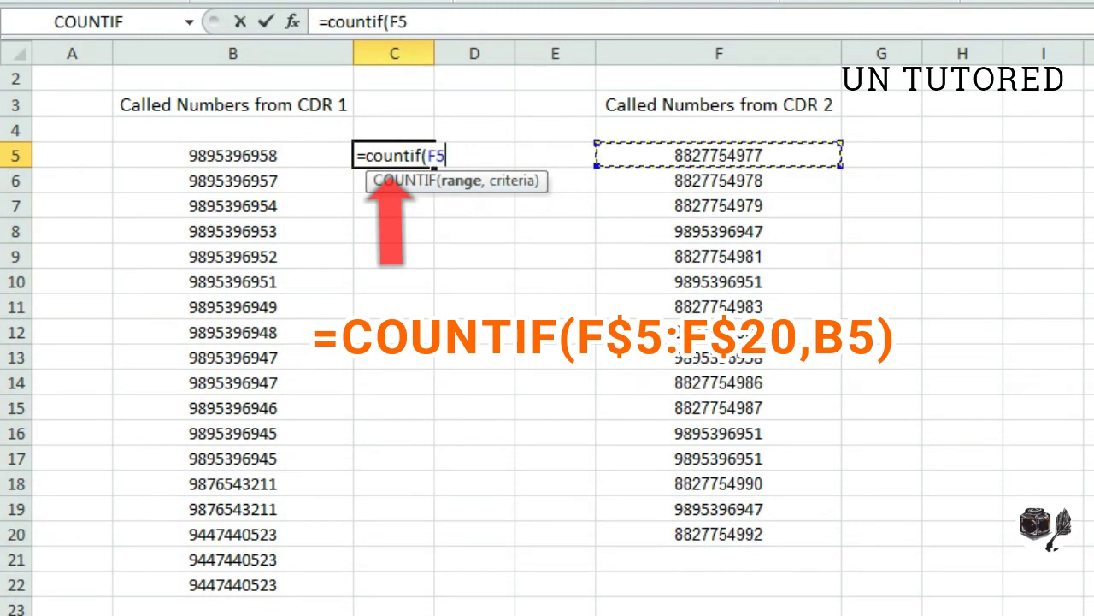
pyautogui.hotkey('shift', 'Down')
pyautogui.hotkey('shift', 'Down')
pyautogui.hotkey('shift', 'Down')
pyautogui.hotkey('shift', 'Down')
pyautogui.hotkey('shift', 'Down')
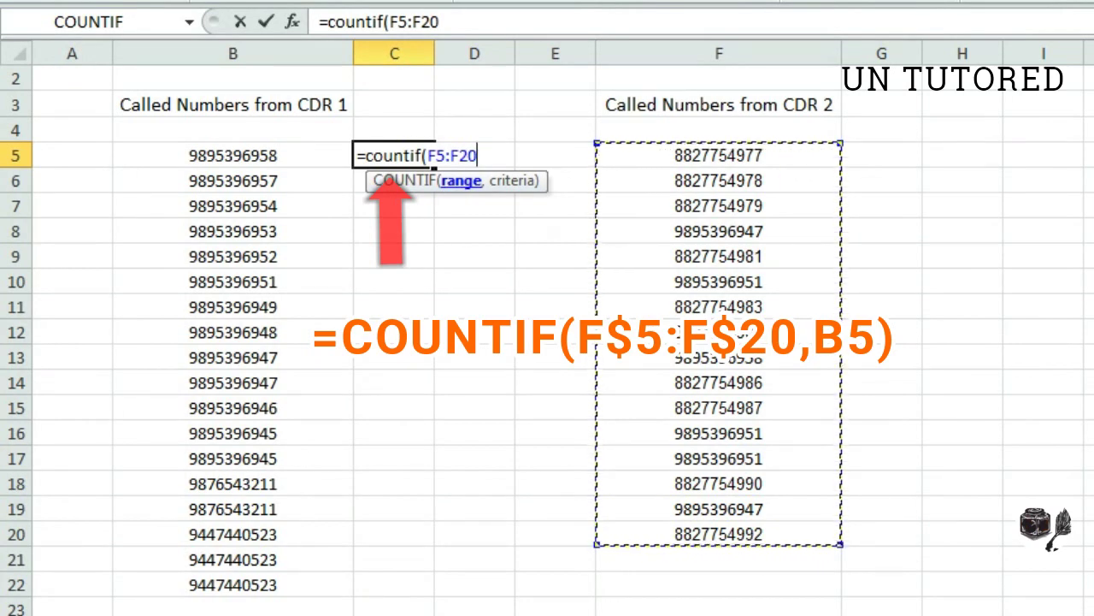
pyautogui.write(',')
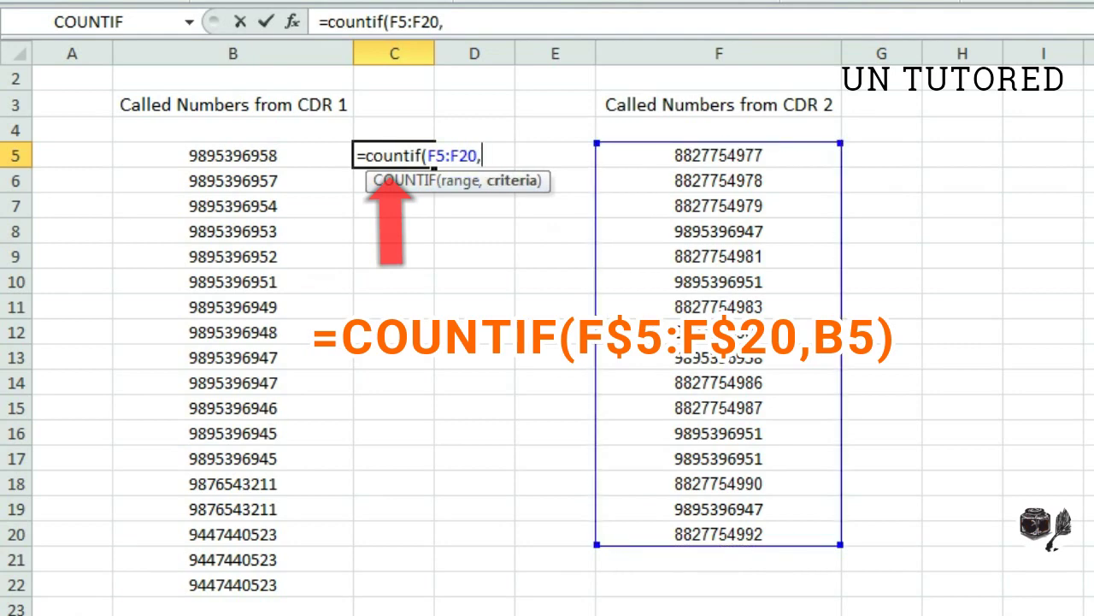
pyautogui.press('Left')
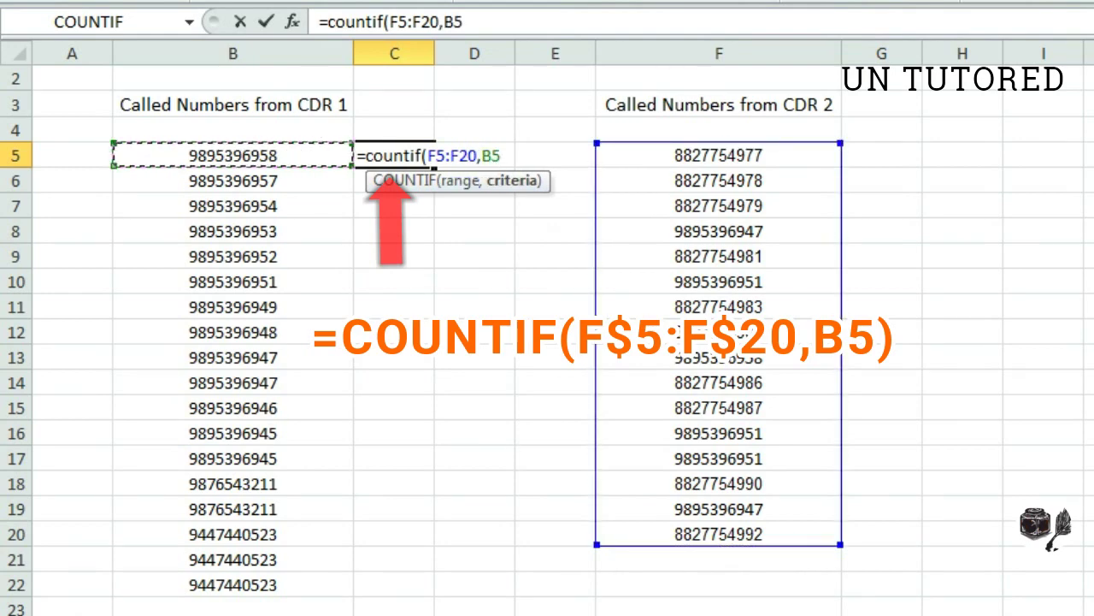
pyautogui.write(')')
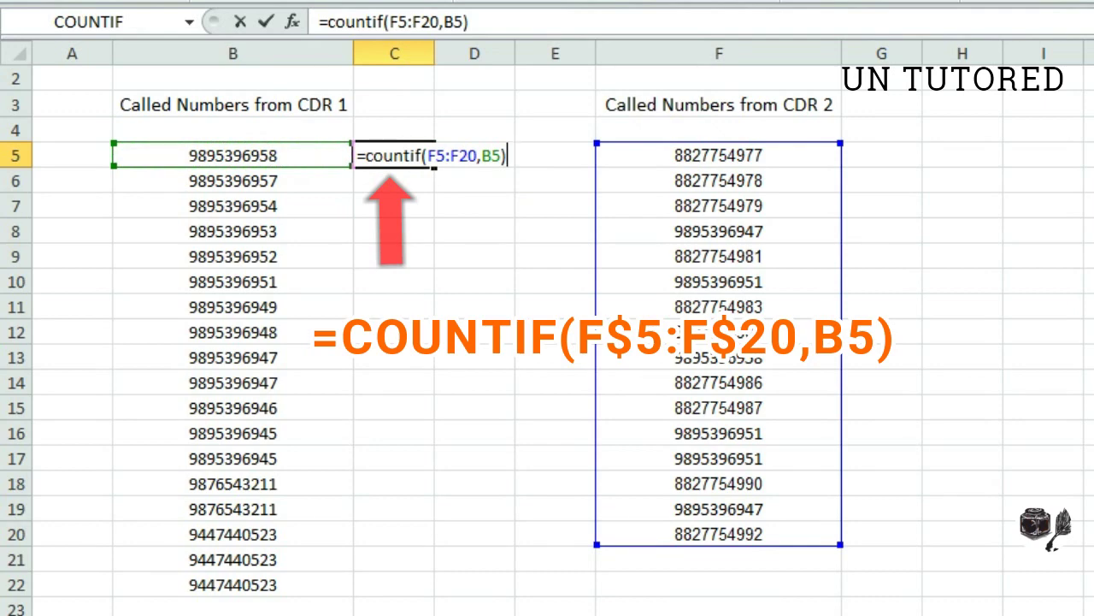
pyautogui.press('Left')
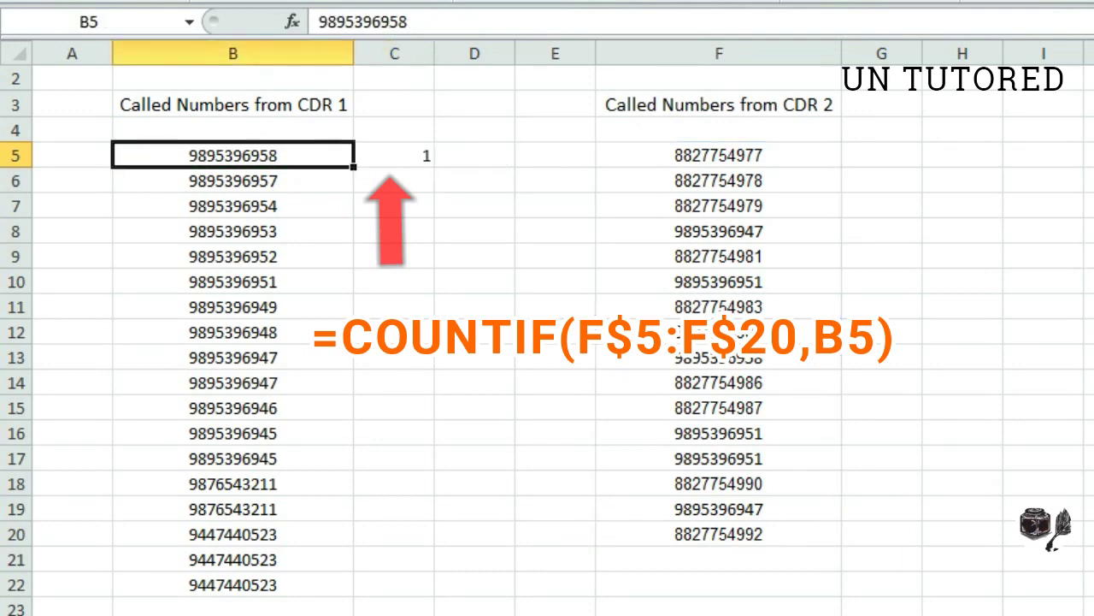
pyautogui.press('Right')
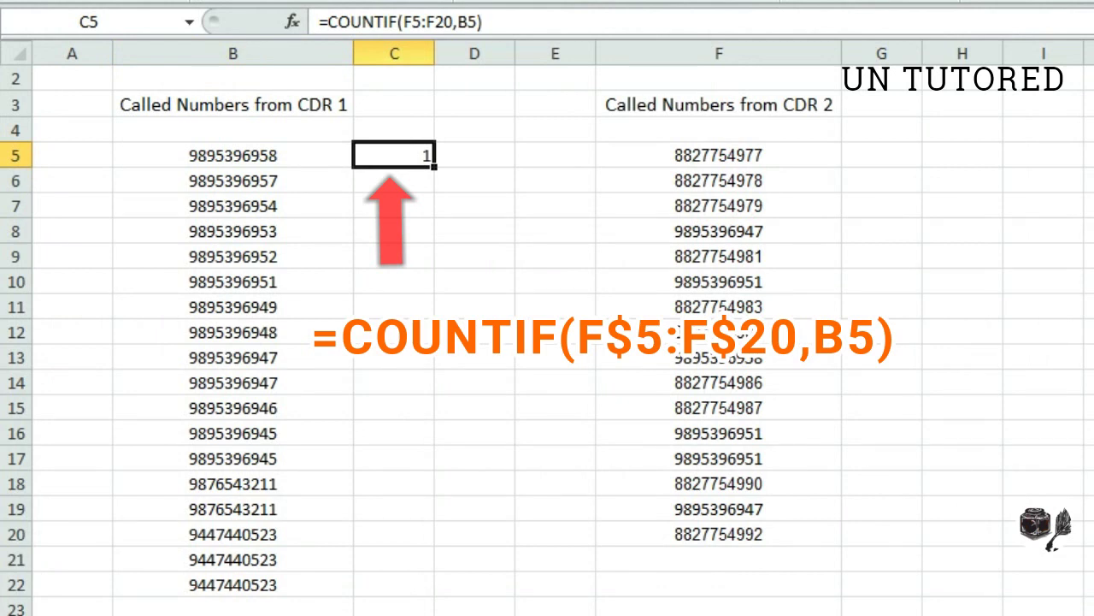
# Lock the range rows so C5 reads =COUNTIF(F$5:F$20,B5)
pyautogui.press('F2')
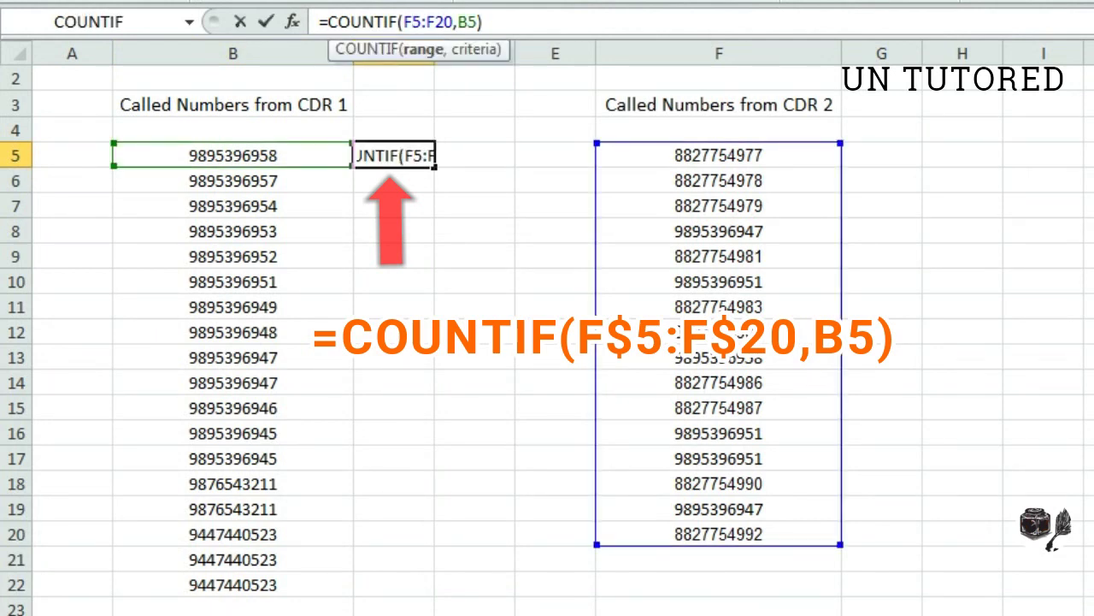
pyautogui.write('$')
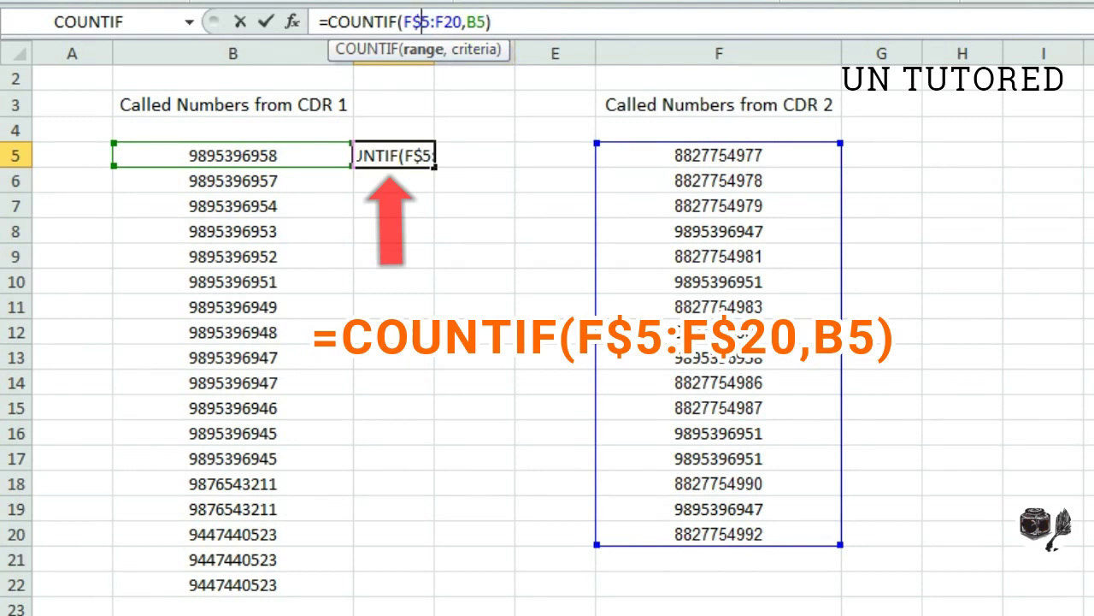
pyautogui.press('Right')
pyautogui.press('Right')
pyautogui.press('Right')
pyautogui.write('$')
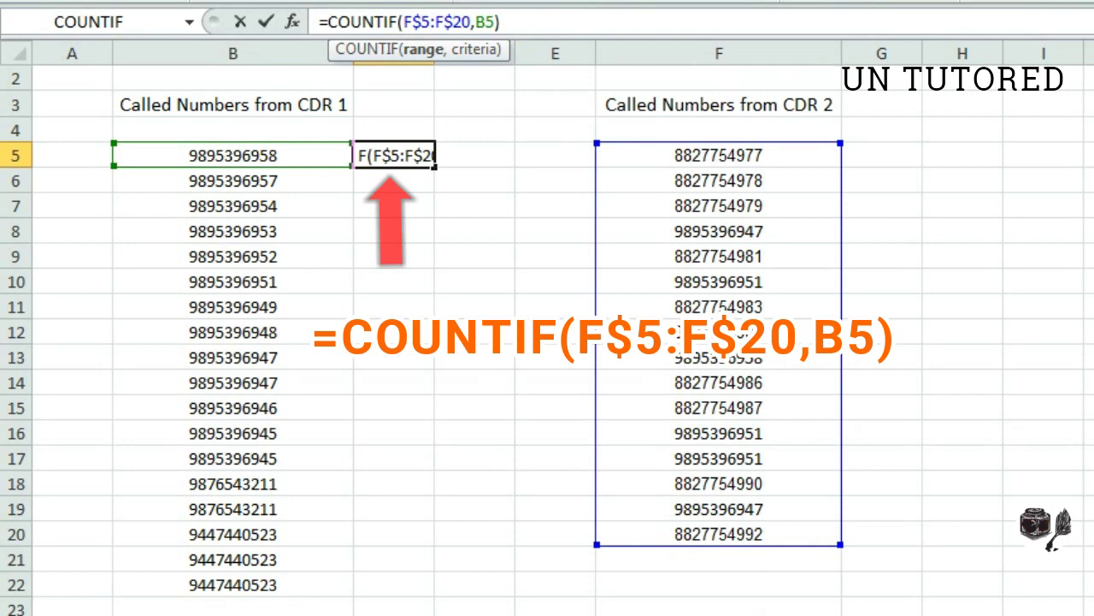
pyautogui.press('Return')
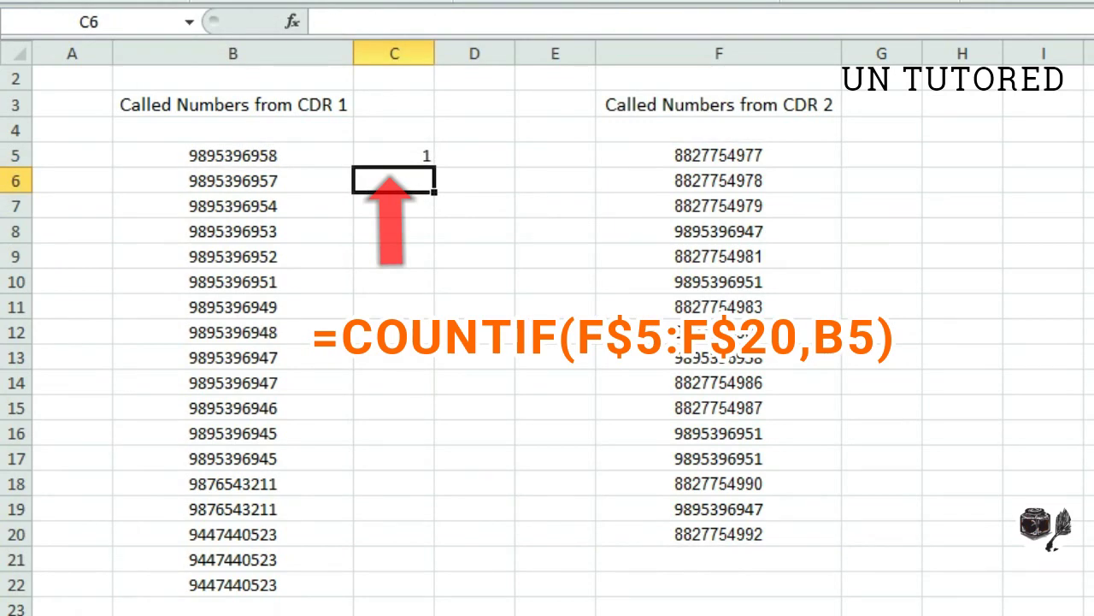
pyautogui.press('Up')
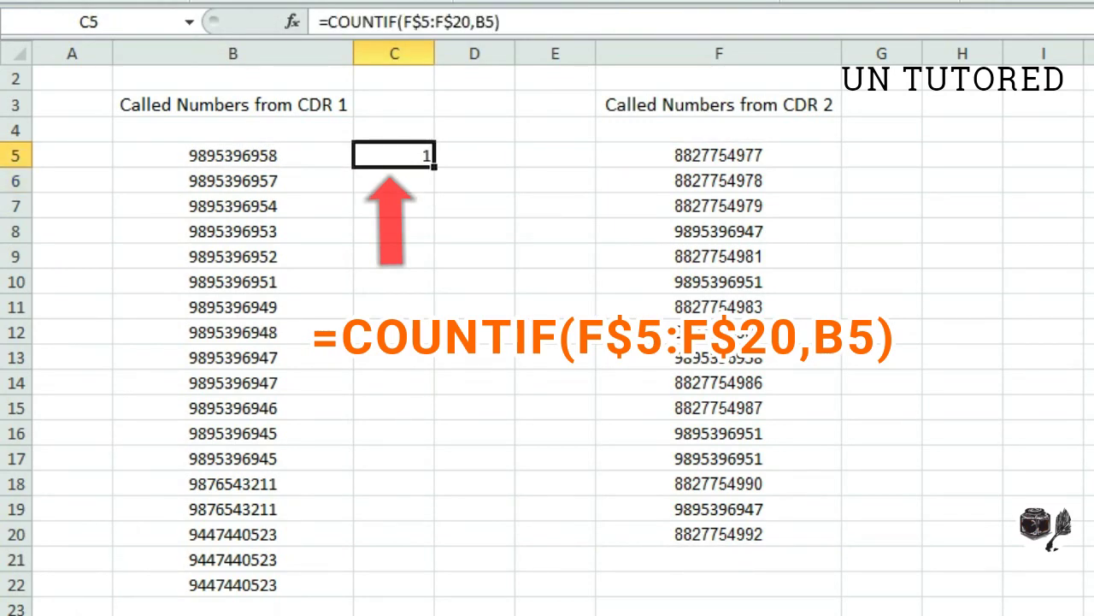
# Copy C5's COUNTIF down to C22 and check the non-zero counts
pyautogui.moveTo(434, 167); pyautogui.dragTo(434, 594)
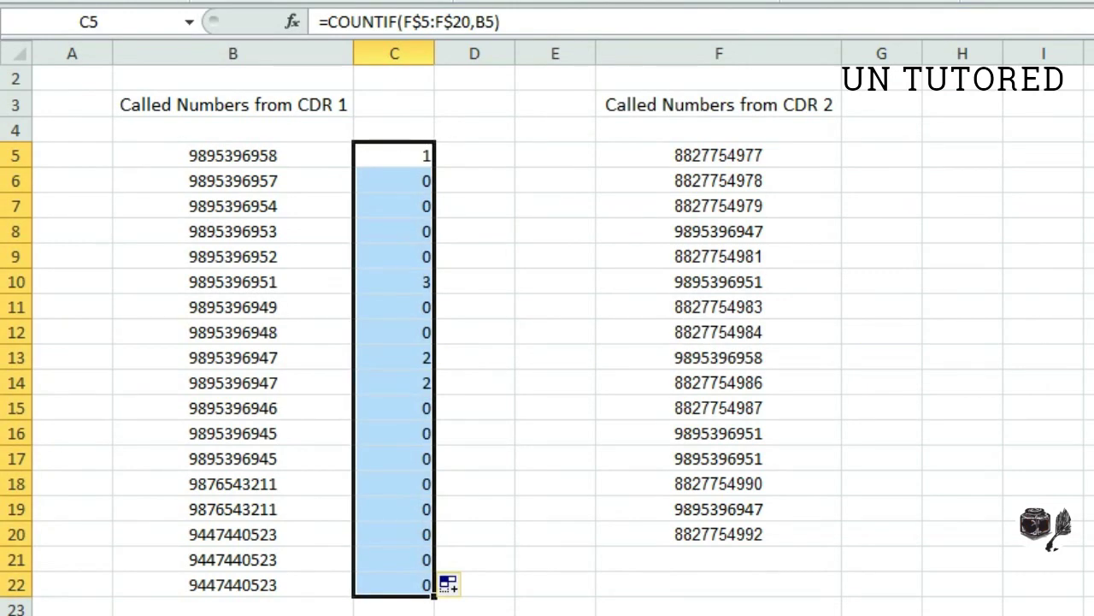
pyautogui.click(474, 281)
pyautogui.click(394, 154)
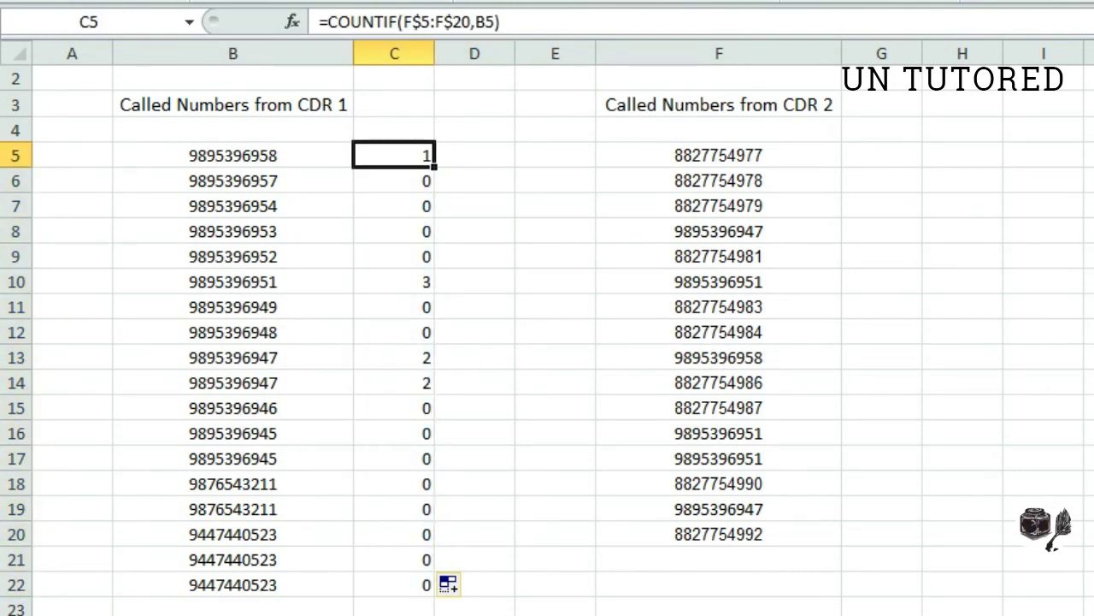
pyautogui.press('Down')
pyautogui.press('Down')
pyautogui.press('Down')
pyautogui.press('Down')
pyautogui.press('Down')
pyautogui.press('Down')
pyautogui.press('Down')
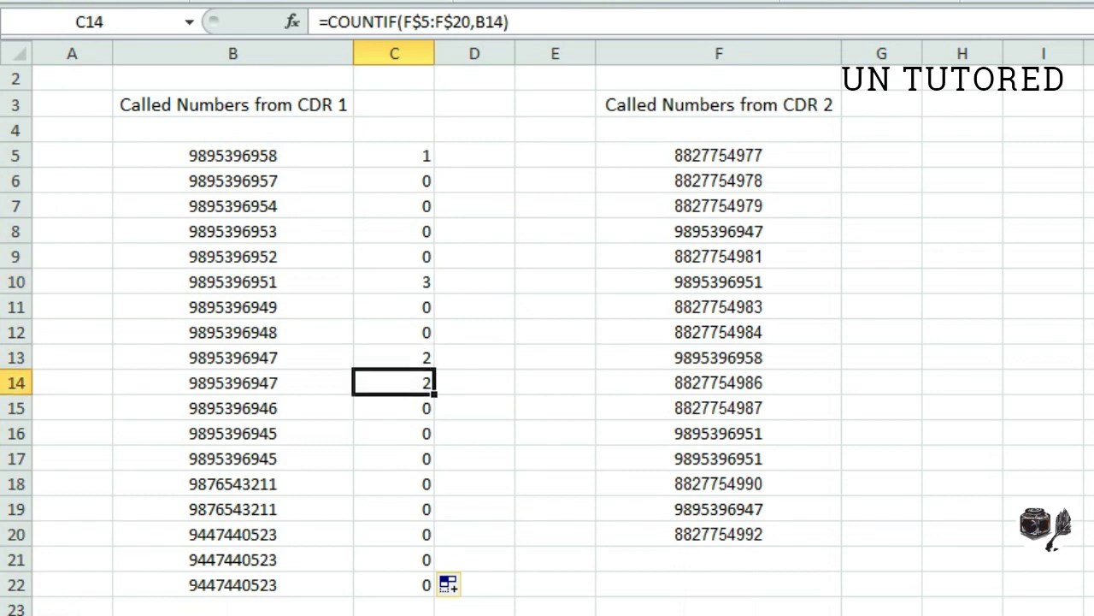
# Fill matched rows B5:C5, B10:C10 and B13:C14 yellow by repeating the fill with F4
pyautogui.moveTo(233, 155); pyautogui.dragTo(394, 155)
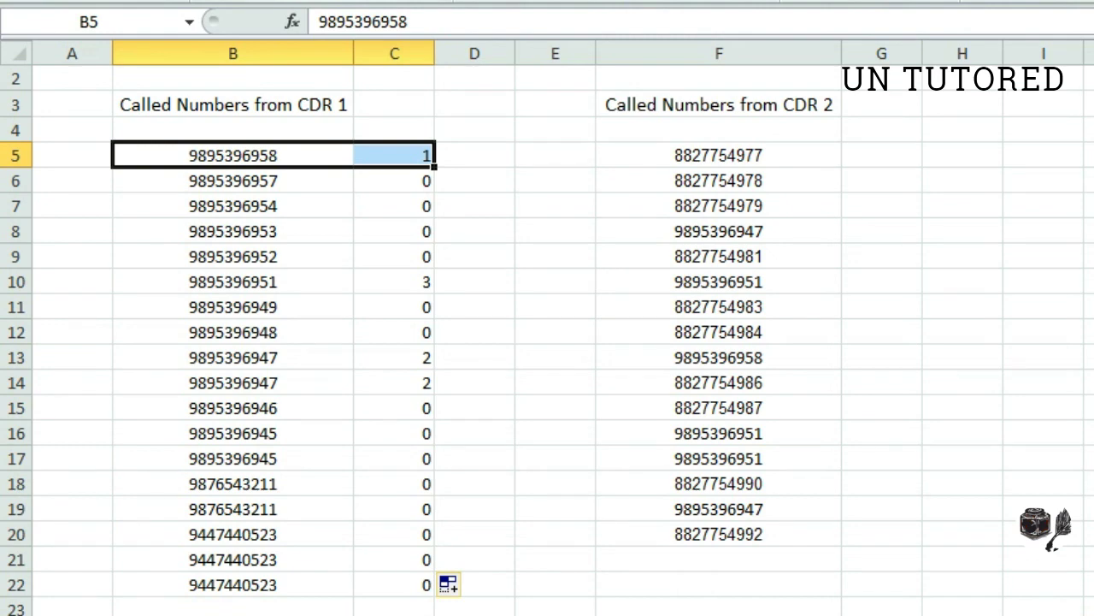
pyautogui.press('F4')
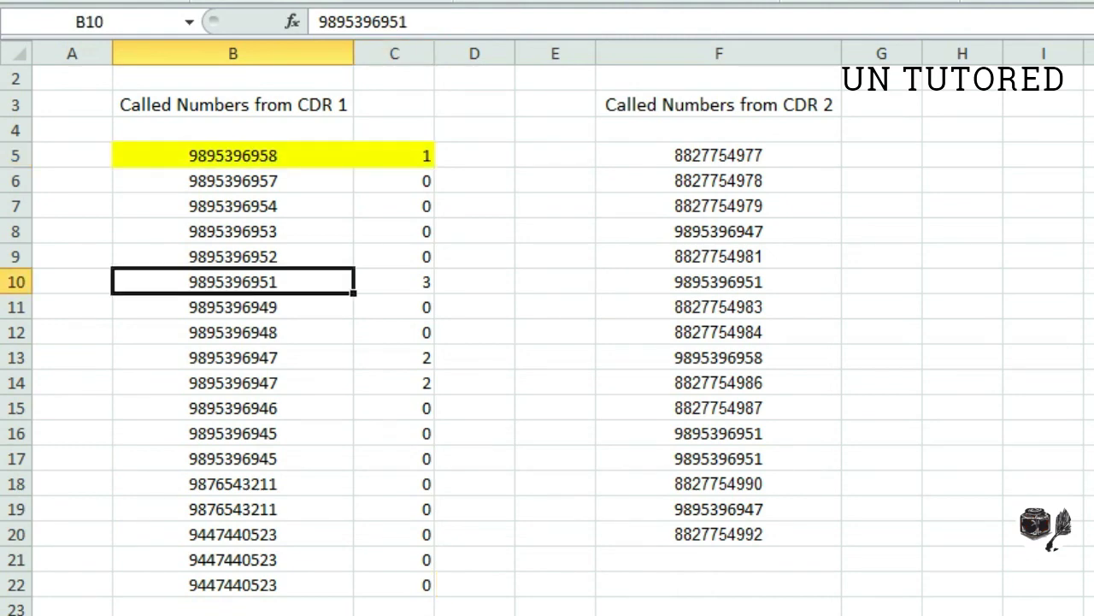
pyautogui.moveTo(233, 281); pyautogui.dragTo(394, 282)
pyautogui.press('F4')
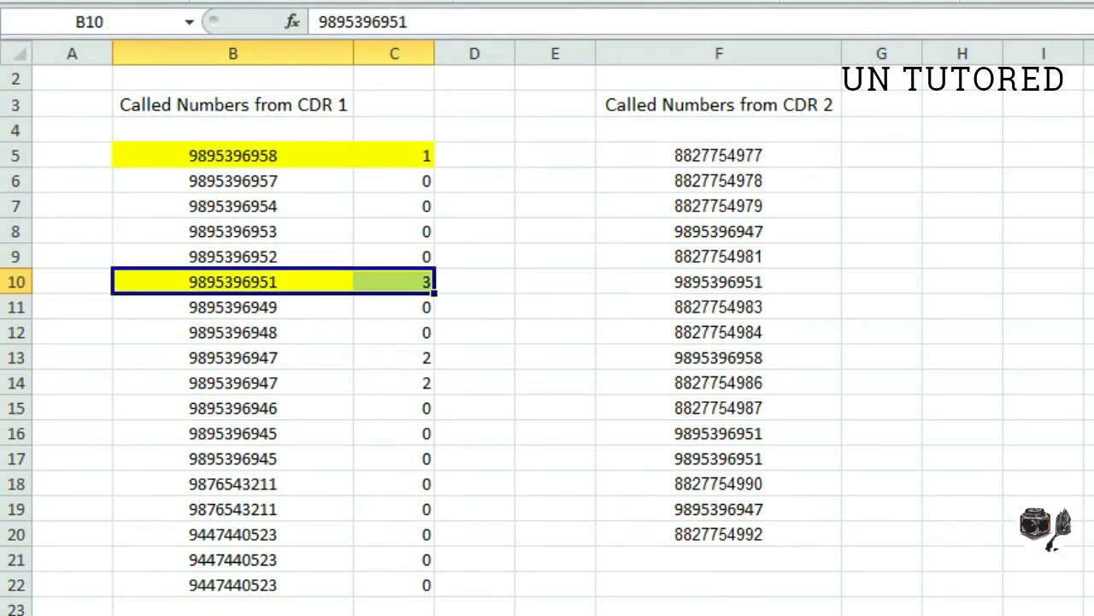
pyautogui.moveTo(232, 357); pyautogui.dragTo(394, 382)
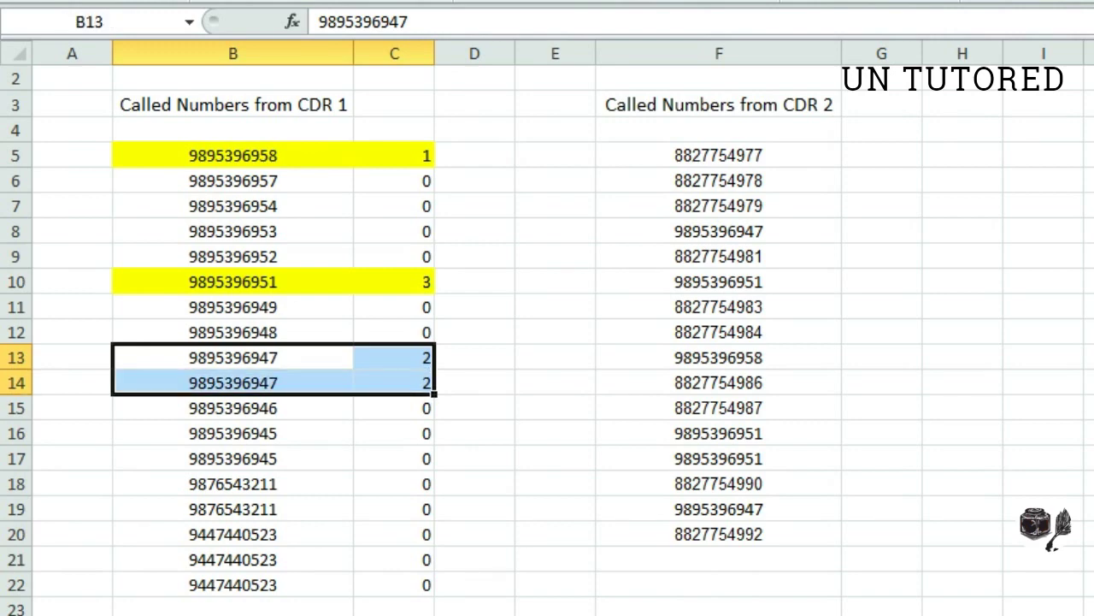
pyautogui.press('F4')
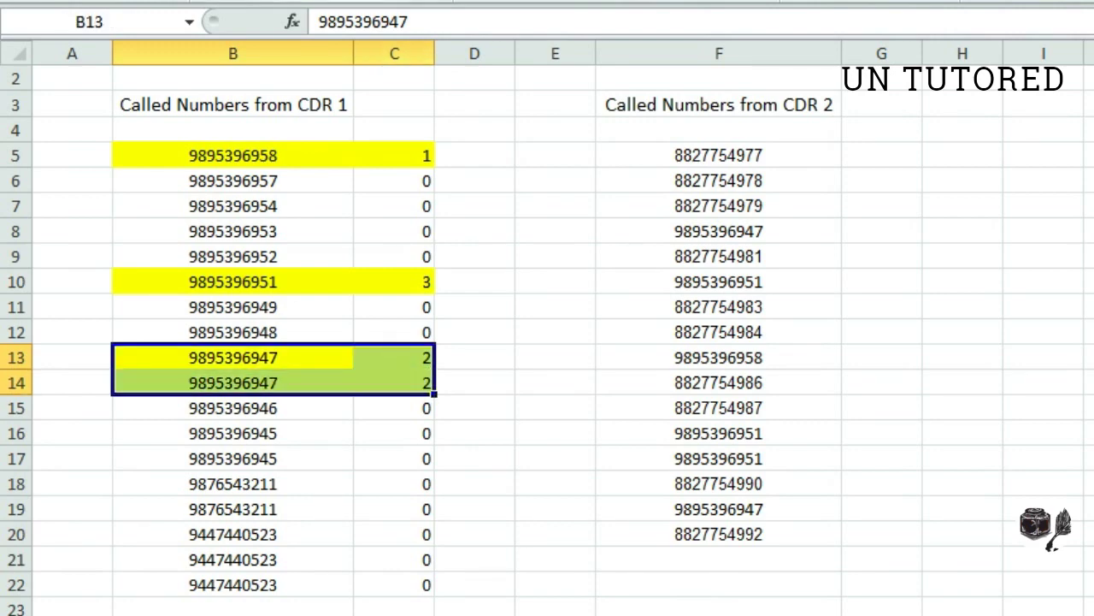
pyautogui.click(474, 332)
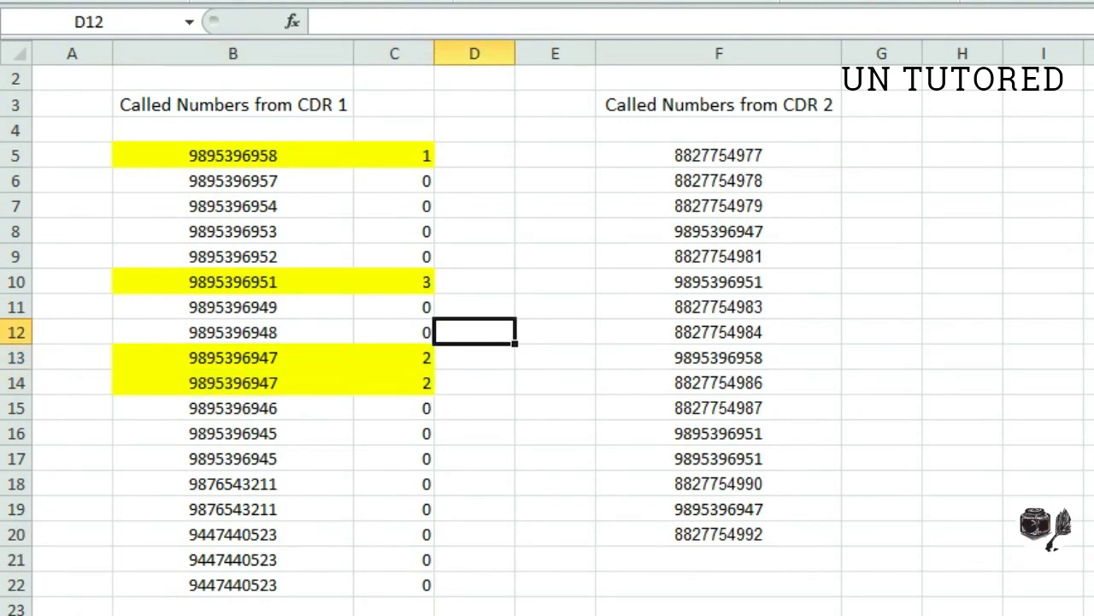
pyautogui.moveTo(394, 155); pyautogui.dragTo(233, 585)
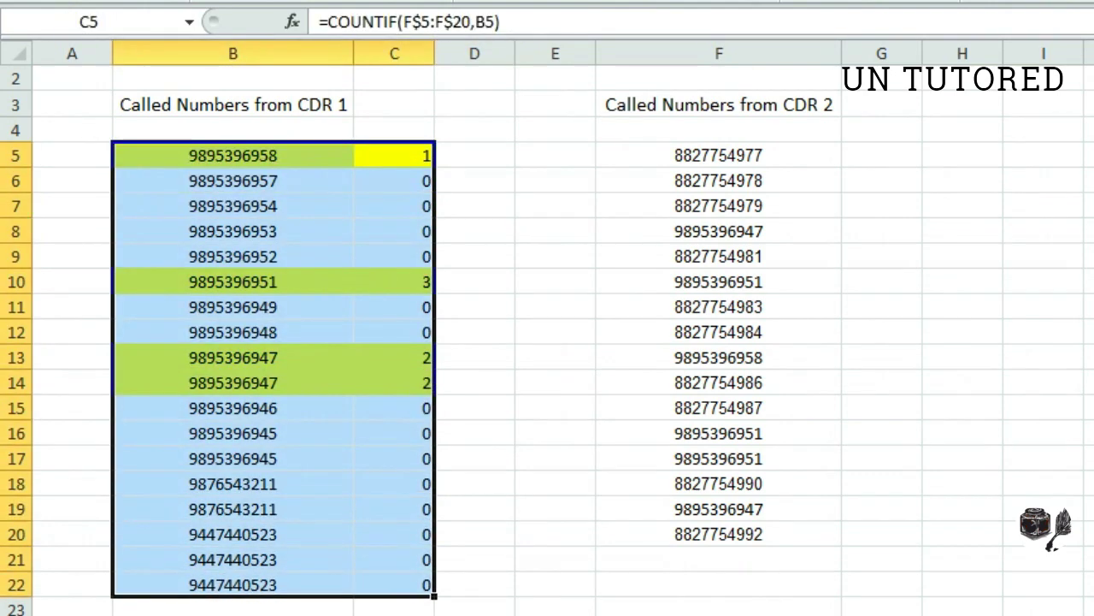
# Custom-sort B5:C22 by column C, largest to smallest
pyautogui.click(945, 111)
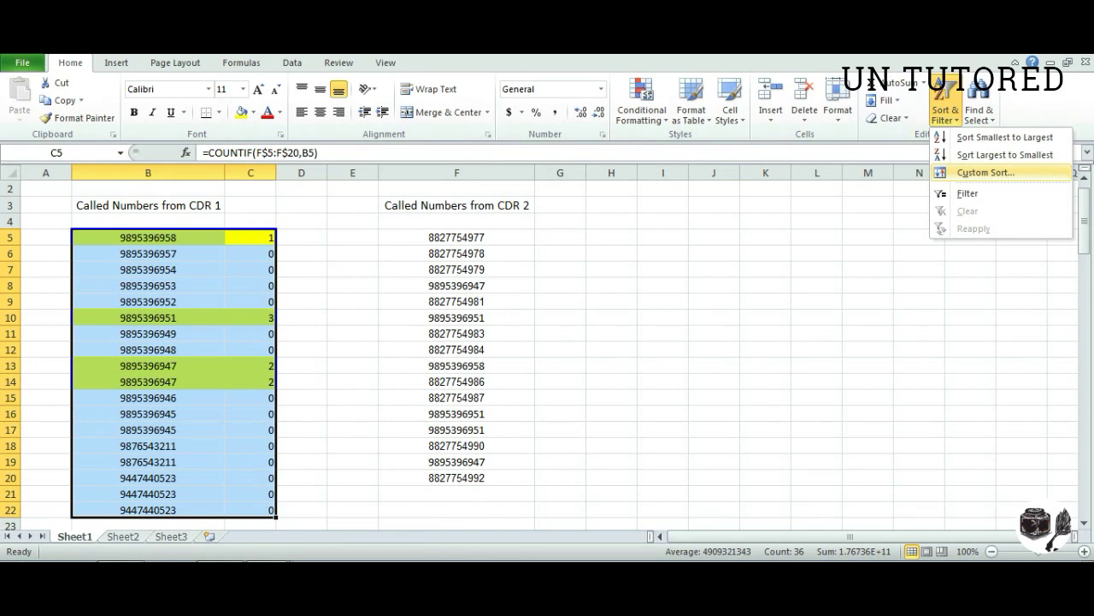
pyautogui.click(985, 172)
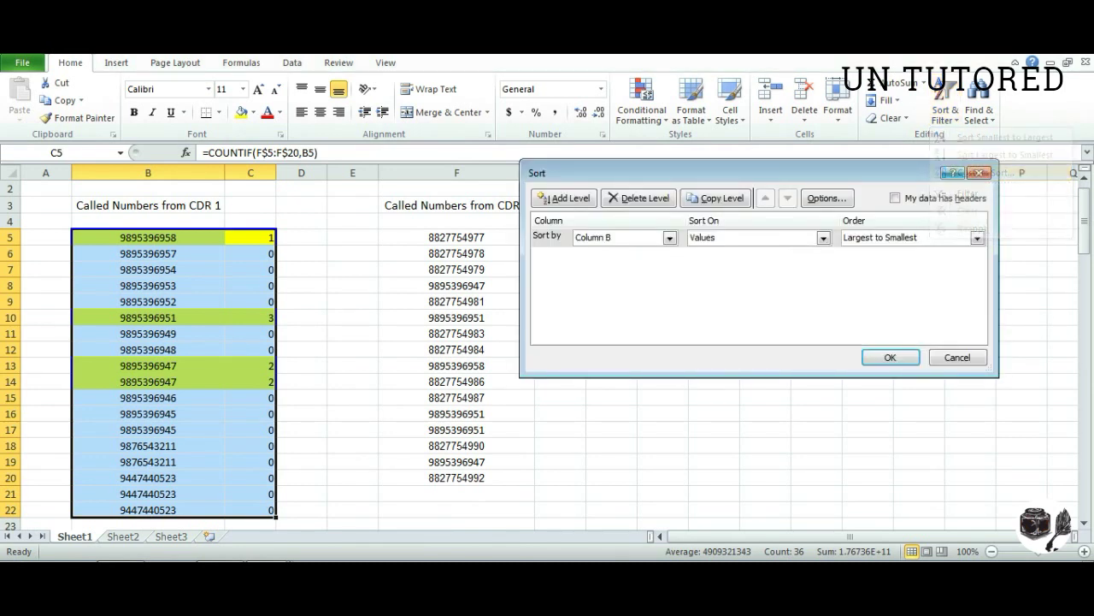
pyautogui.click(669, 238)
pyautogui.press('Return')
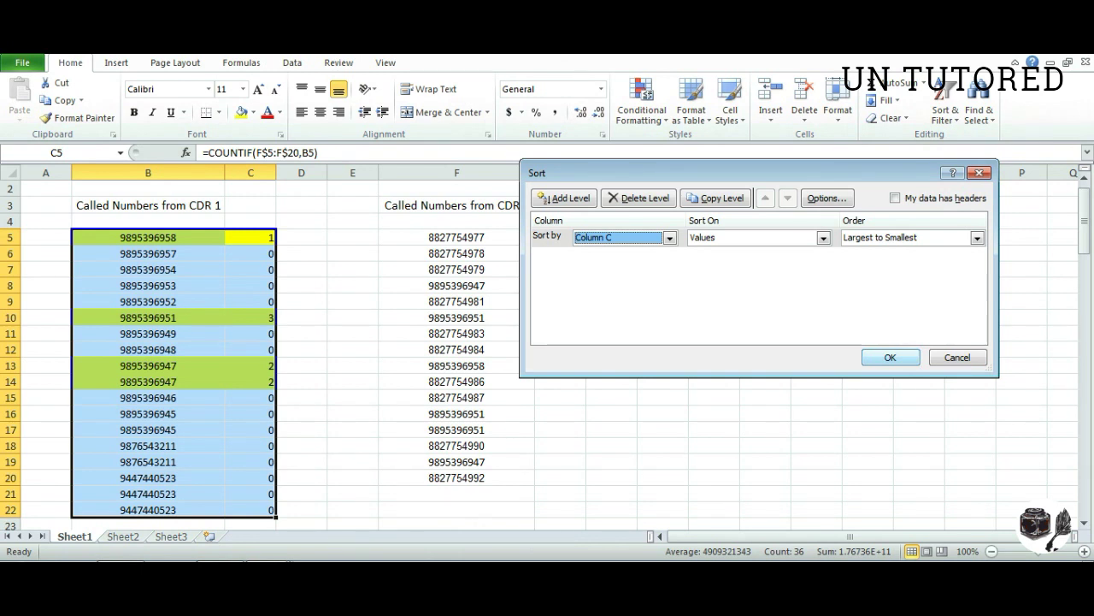
pyautogui.click(890, 358)
# Enter =COUNTIF(B5:B22,F5) in G5 to count F5's number in CDR 1
pyautogui.click(301, 269)
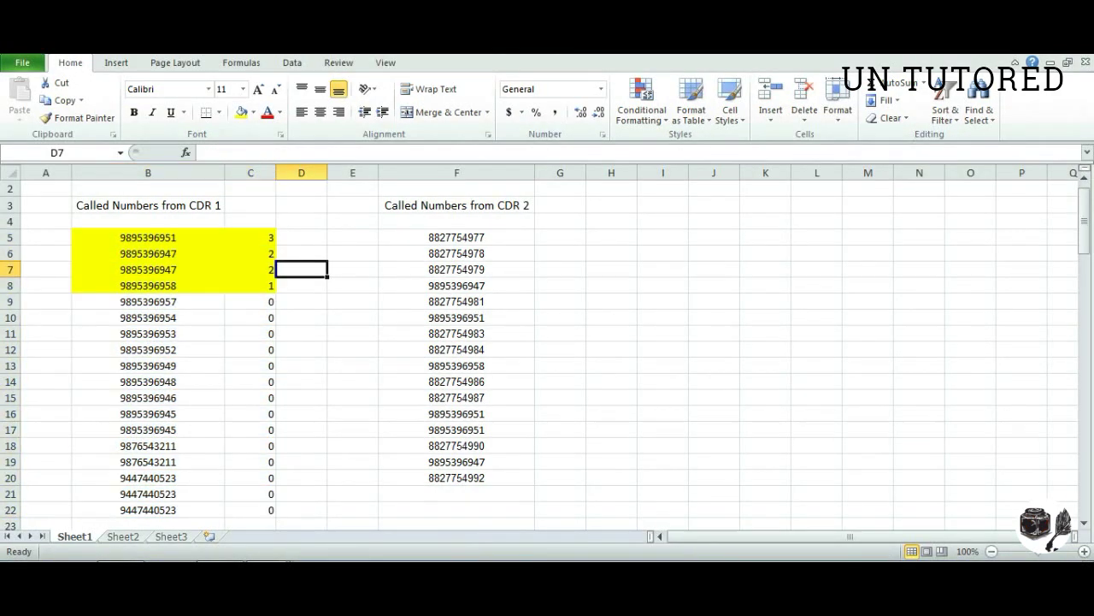
pyautogui.click(560, 237)
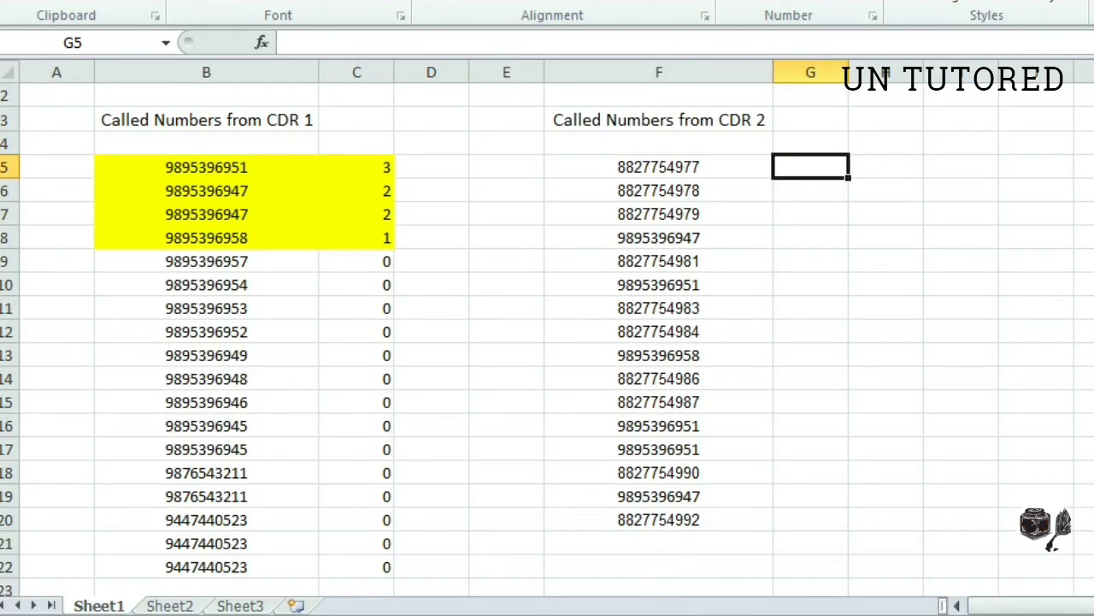
pyautogui.write('=')
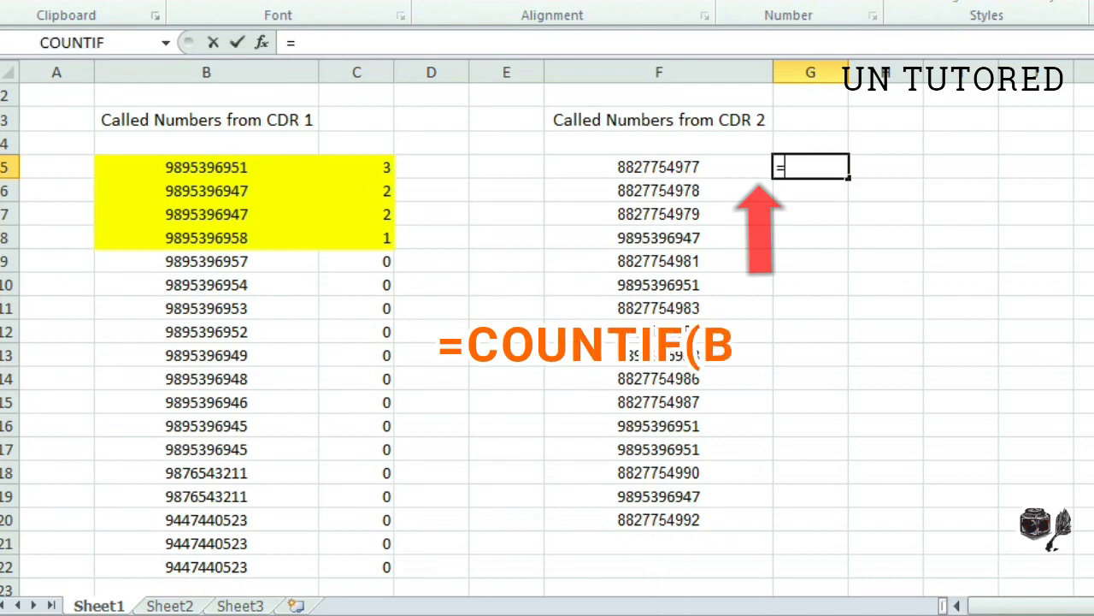
pyautogui.write('count')
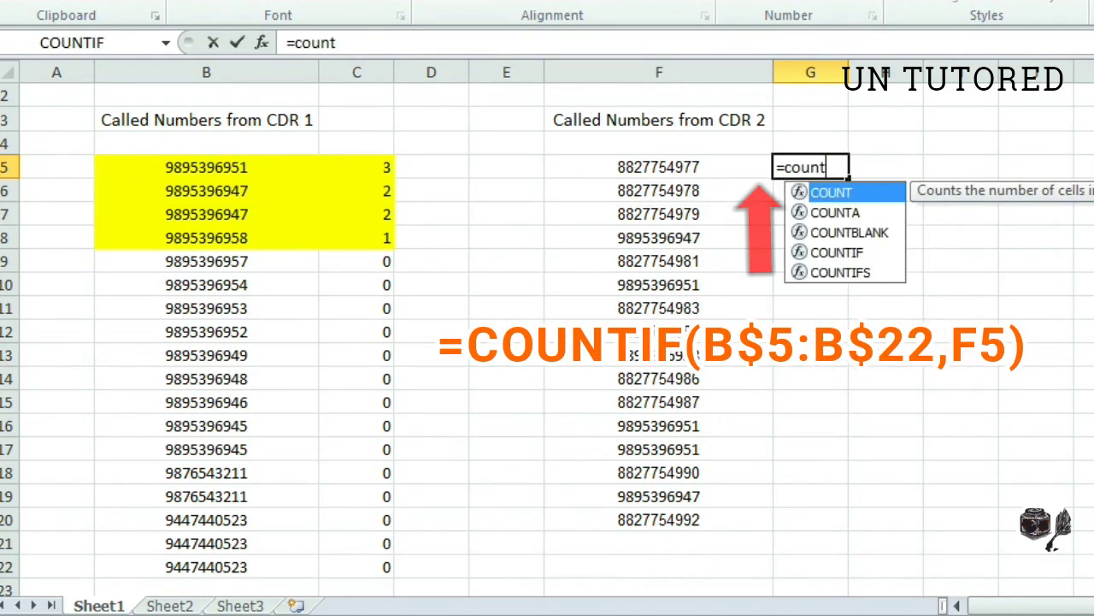
pyautogui.write('if')
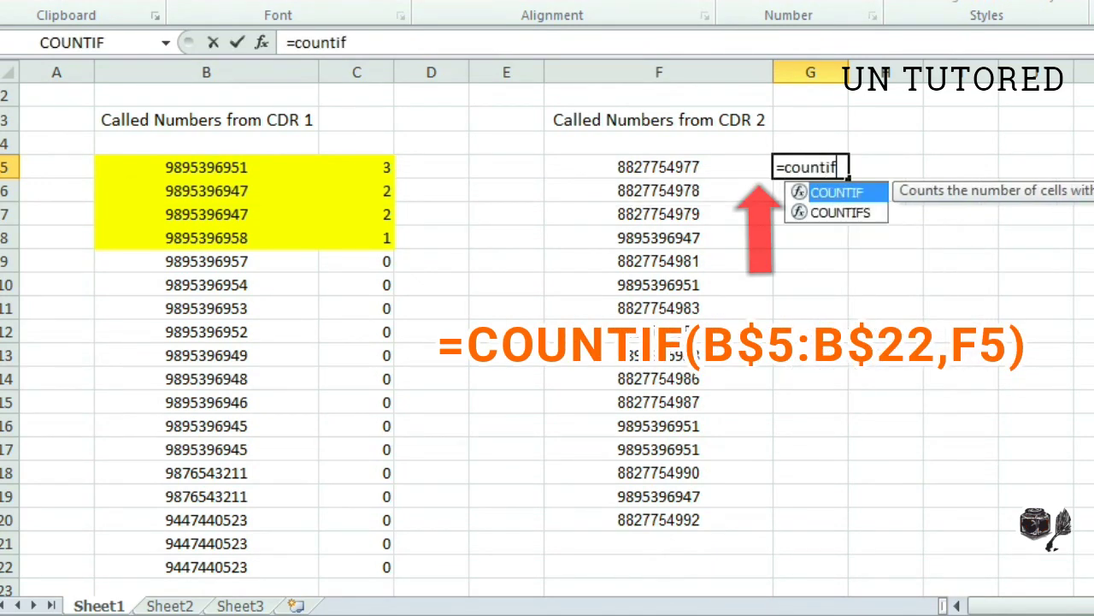
pyautogui.write('(')
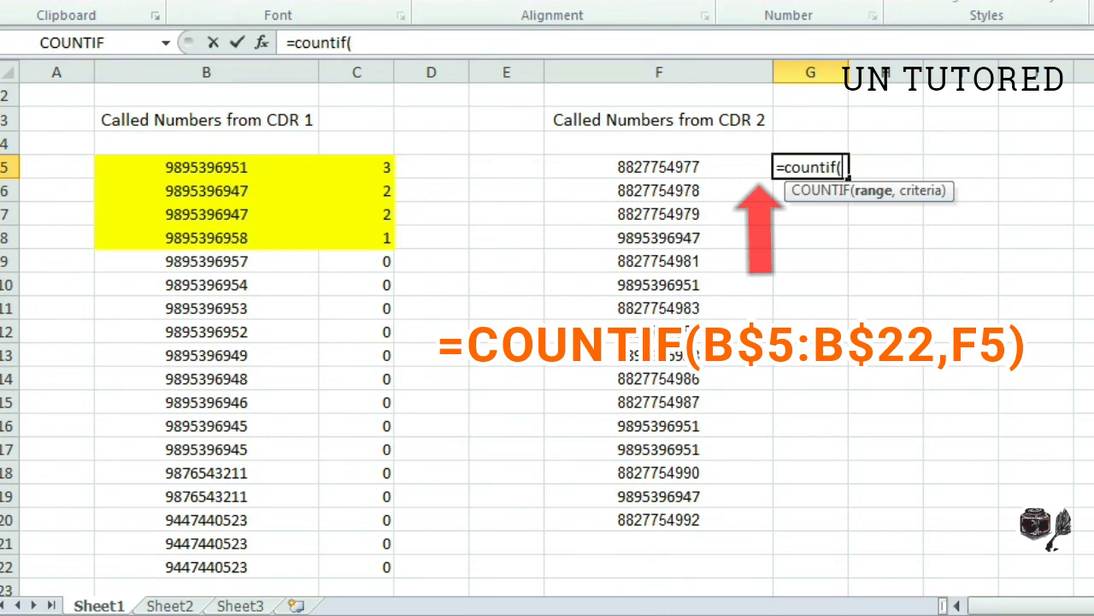
pyautogui.moveTo(257, 166); pyautogui.dragTo(308, 566)
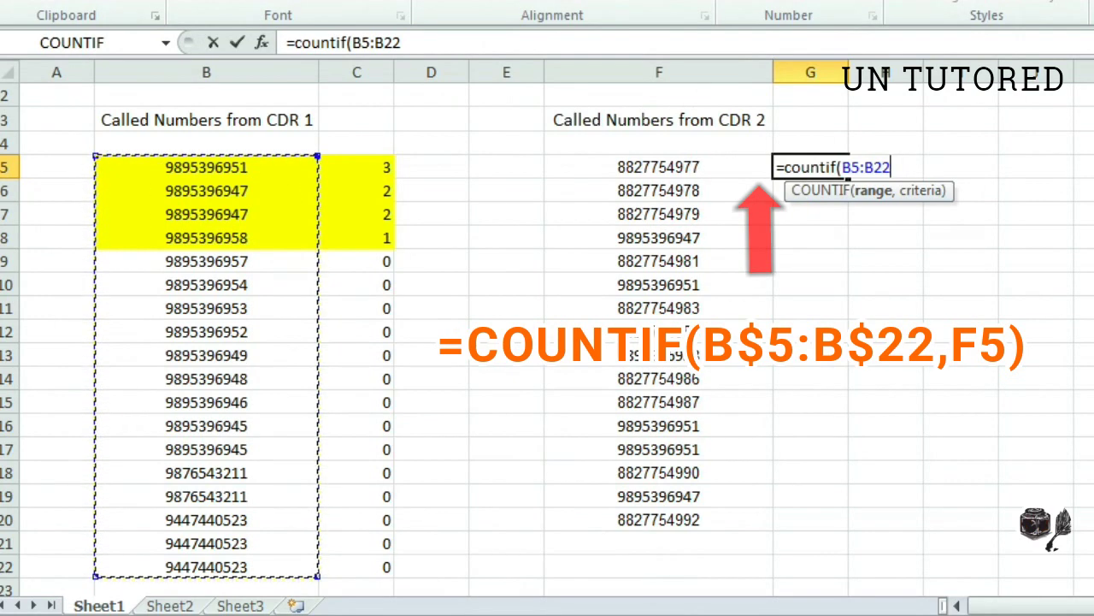
pyautogui.write(',')
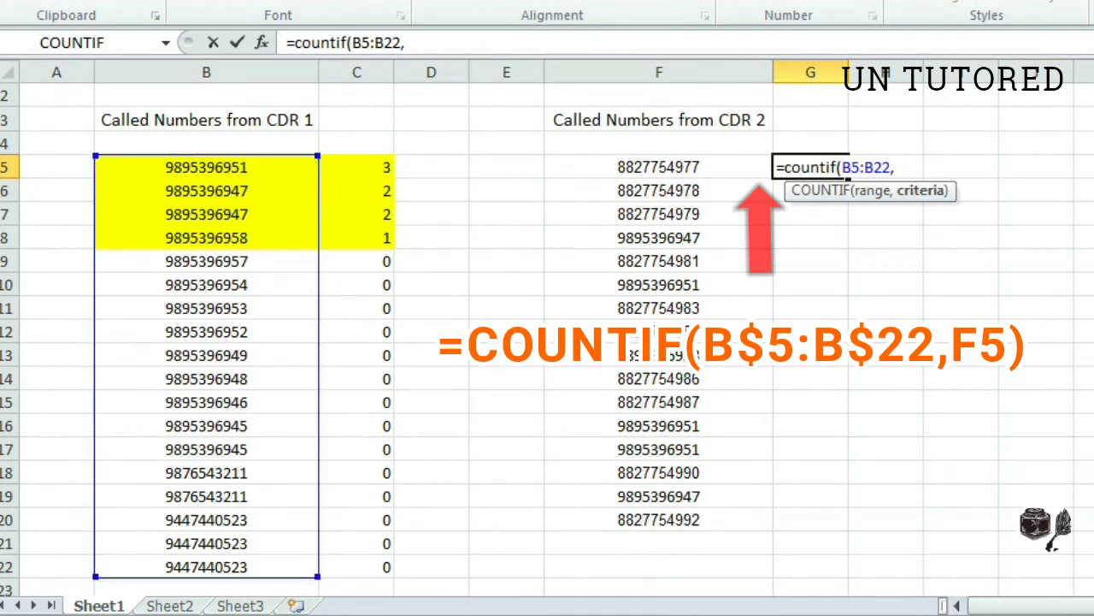
pyautogui.press('Left')
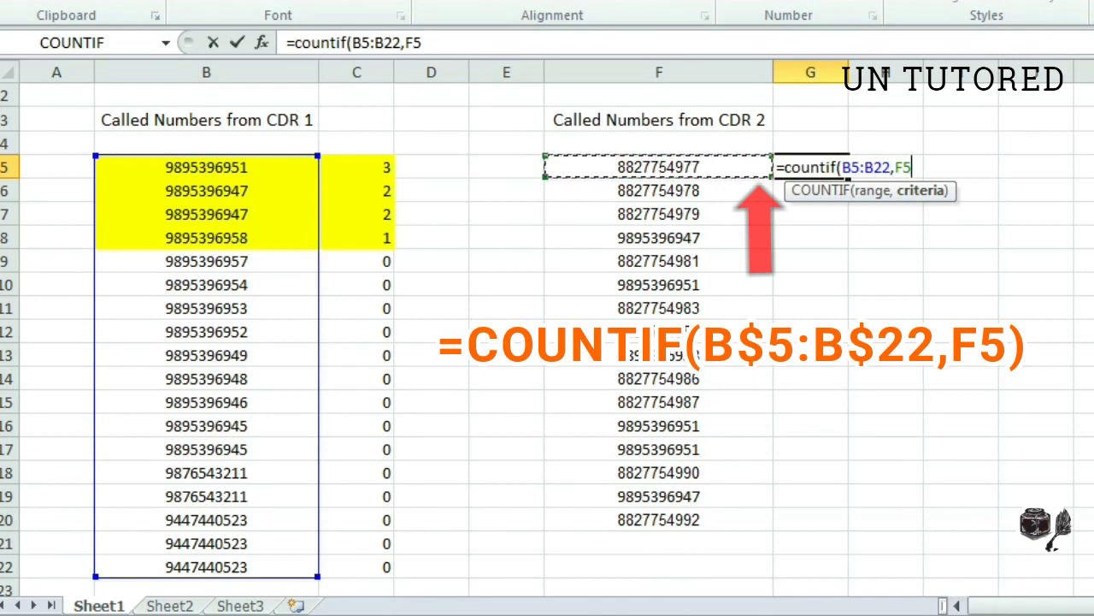
pyautogui.write(')')
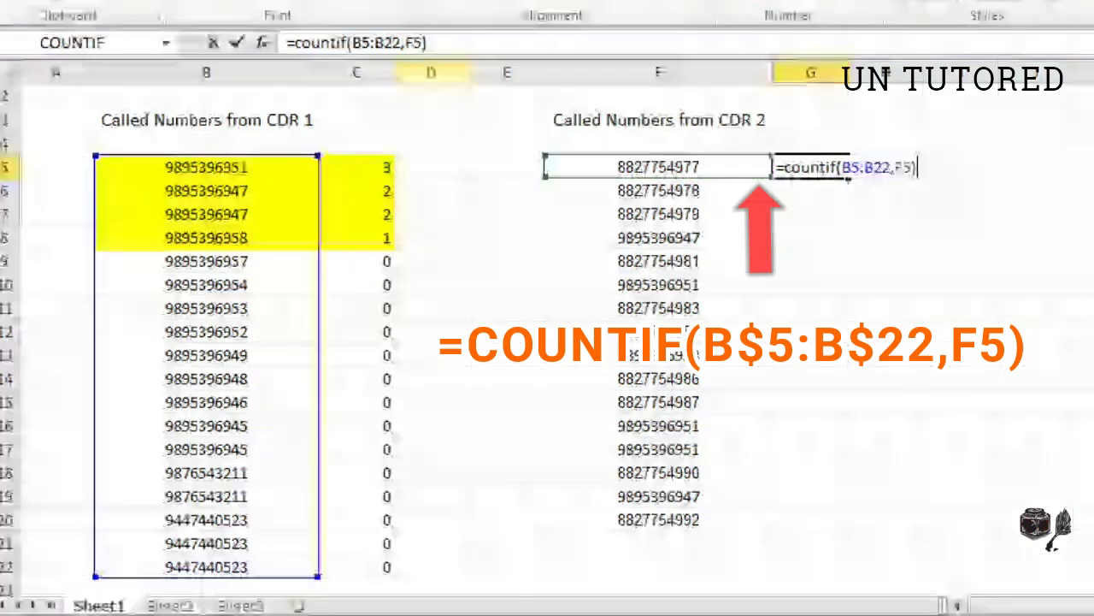
# Lock the range rows so G5 reads =COUNTIF(B$5:B$22,F5)
pyautogui.click(358, 42)
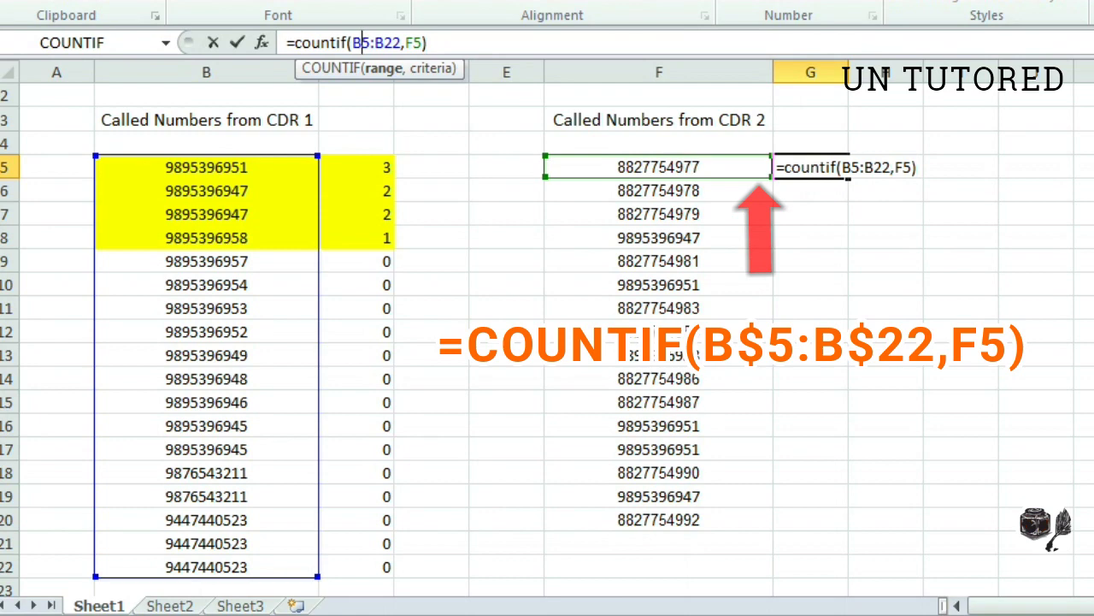
pyautogui.write('$')
pyautogui.press('Right')
pyautogui.press('Right')
pyautogui.press('Right')
pyautogui.write('$')
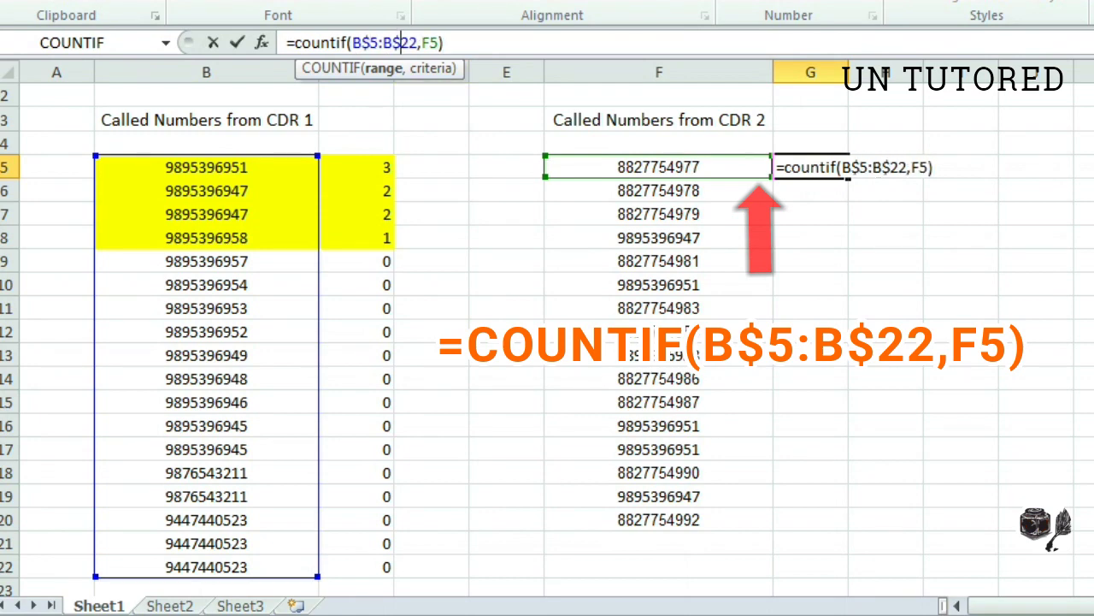
pyautogui.press('Return')
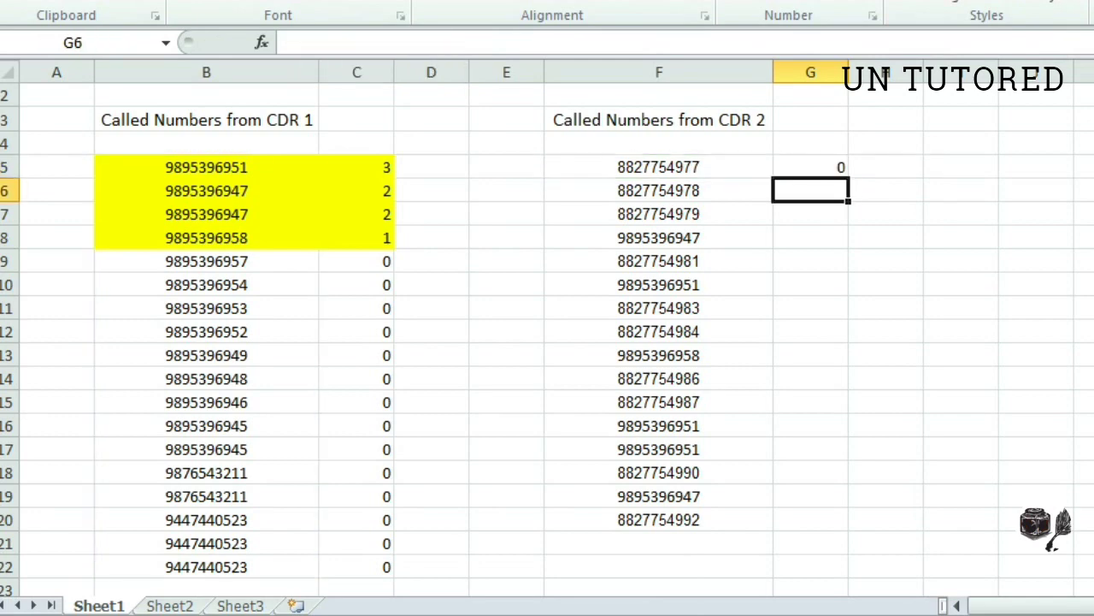
# Copy G5's COUNTIF formula down to G20
pyautogui.press('Up')
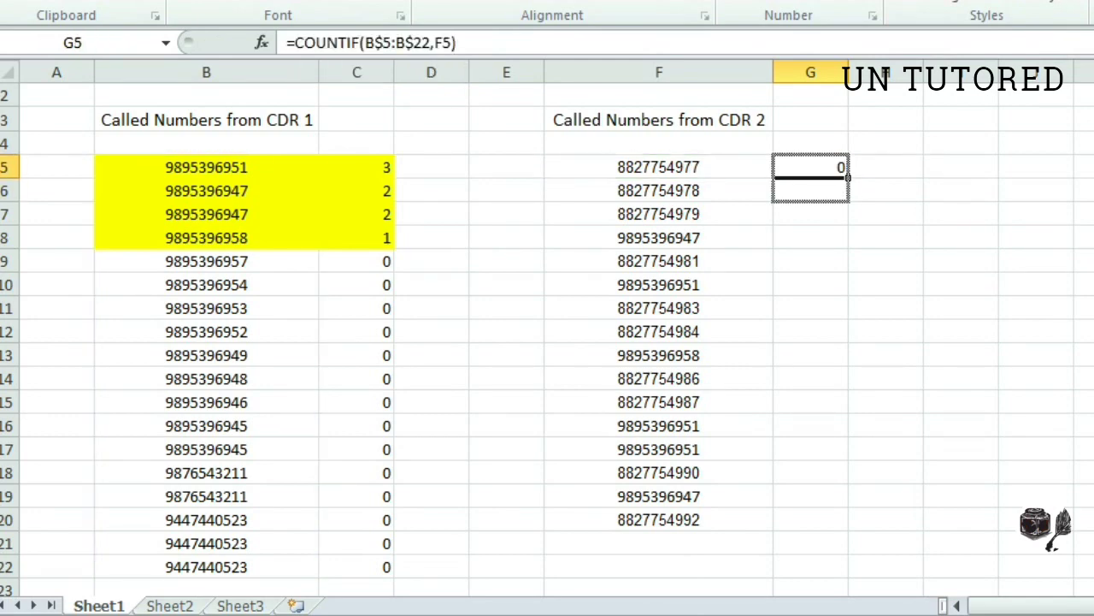
pyautogui.moveTo(849, 177); pyautogui.dragTo(821, 523)
pyautogui.click(960, 378)
# Fill matching rows F8:G8 and F10:G10 yellow
pyautogui.moveTo(658, 238); pyautogui.dragTo(821, 238)
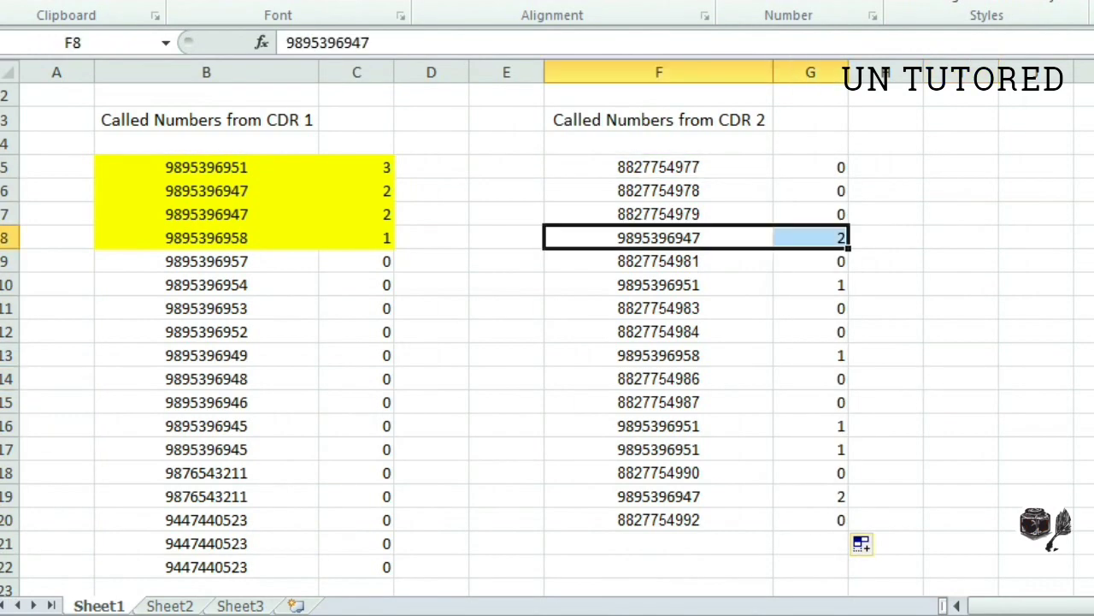
pyautogui.hotkey('alt', 'h')
pyautogui.press('h')
pyautogui.press('Return')
pyautogui.moveTo(659, 285); pyautogui.dragTo(821, 285)
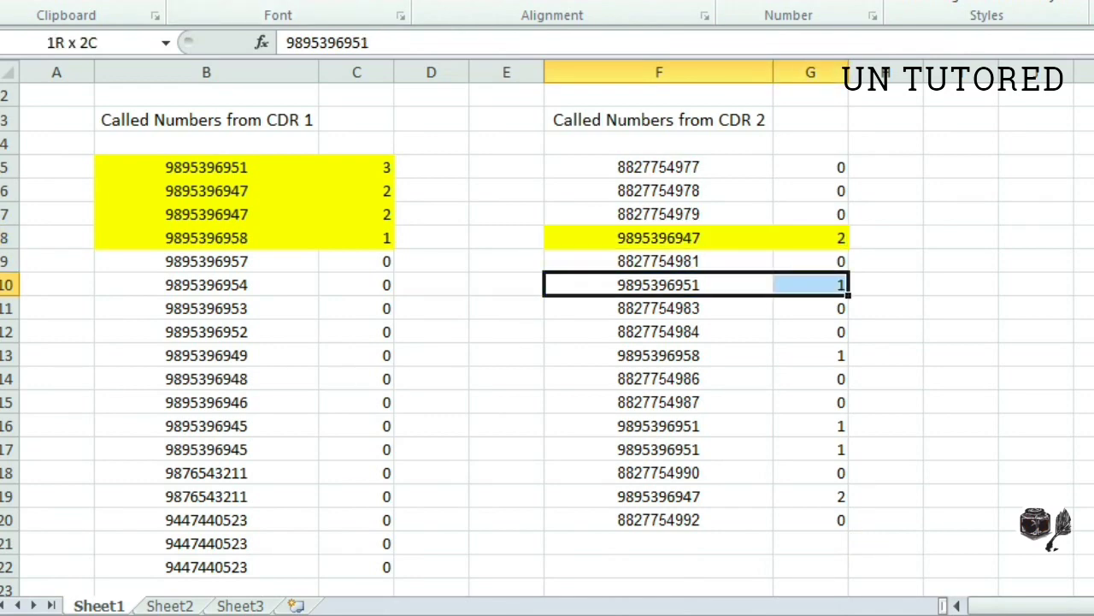
pyautogui.click(820, 285)
pyautogui.moveTo(659, 285); pyautogui.dragTo(821, 285)
pyautogui.hotkey('alt', 'h')
pyautogui.press('h')
pyautogui.press('Return')
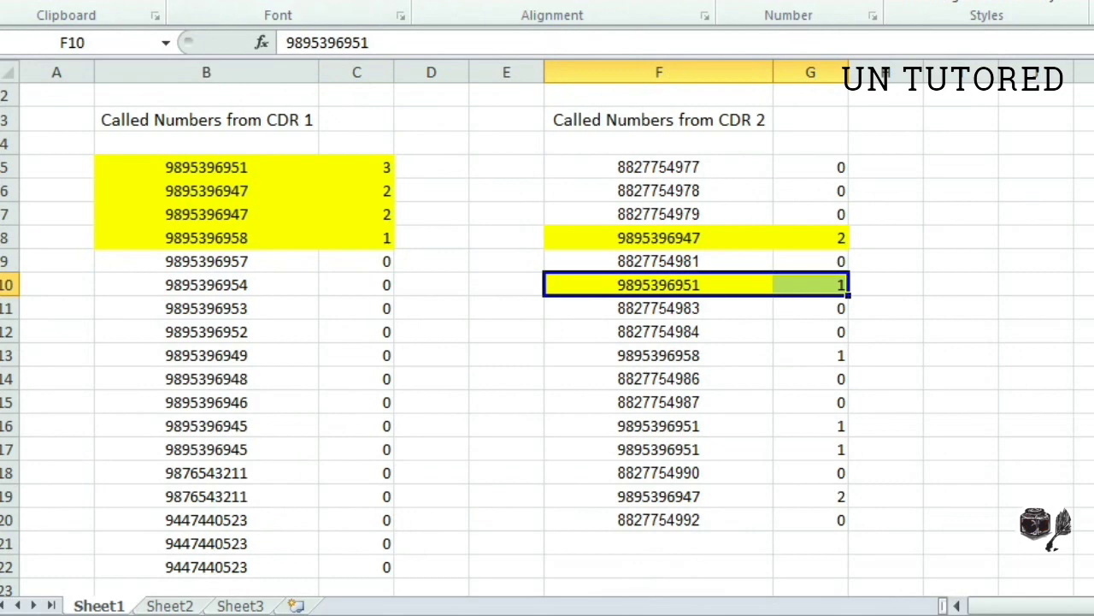
# Fill matching rows F16:G16, F17:G17 and F19:G19 yellow
pyautogui.moveTo(659, 426); pyautogui.dragTo(821, 426)
pyautogui.hotkey('alt', 'h')
pyautogui.press('h')
pyautogui.press('Return')
pyautogui.press('Down')
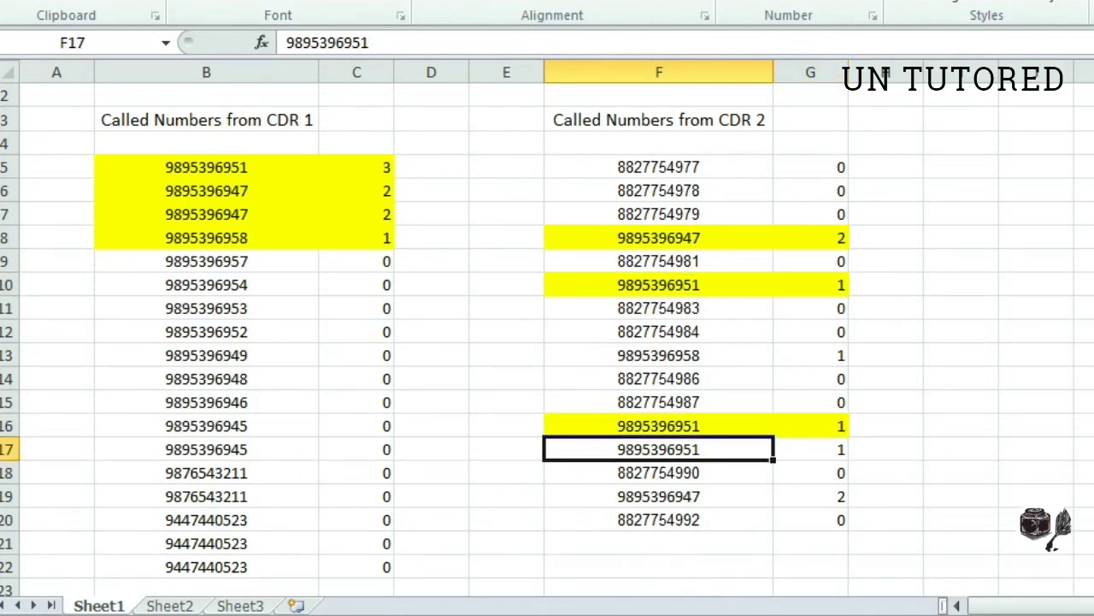
pyautogui.hotkey('shift', 'Right')
pyautogui.hotkey('alt', 'h')
pyautogui.press('h')
pyautogui.press('Return')
pyautogui.press('Down')
pyautogui.press('Down')
pyautogui.hotkey('shift', 'Right')
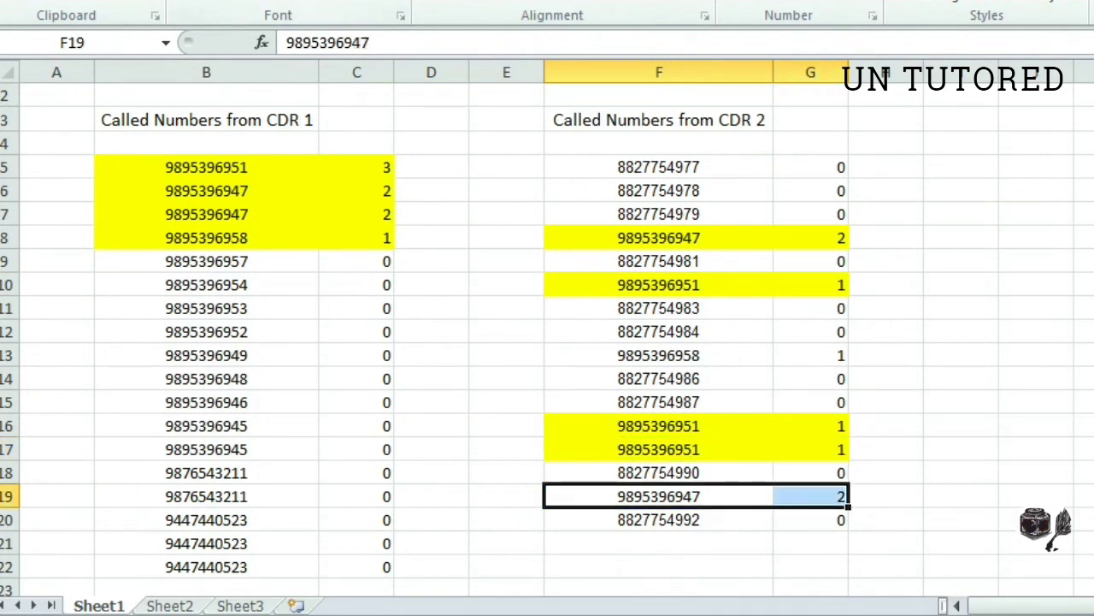
pyautogui.hotkey('alt', 'h')
pyautogui.press('h')
pyautogui.press('Return')
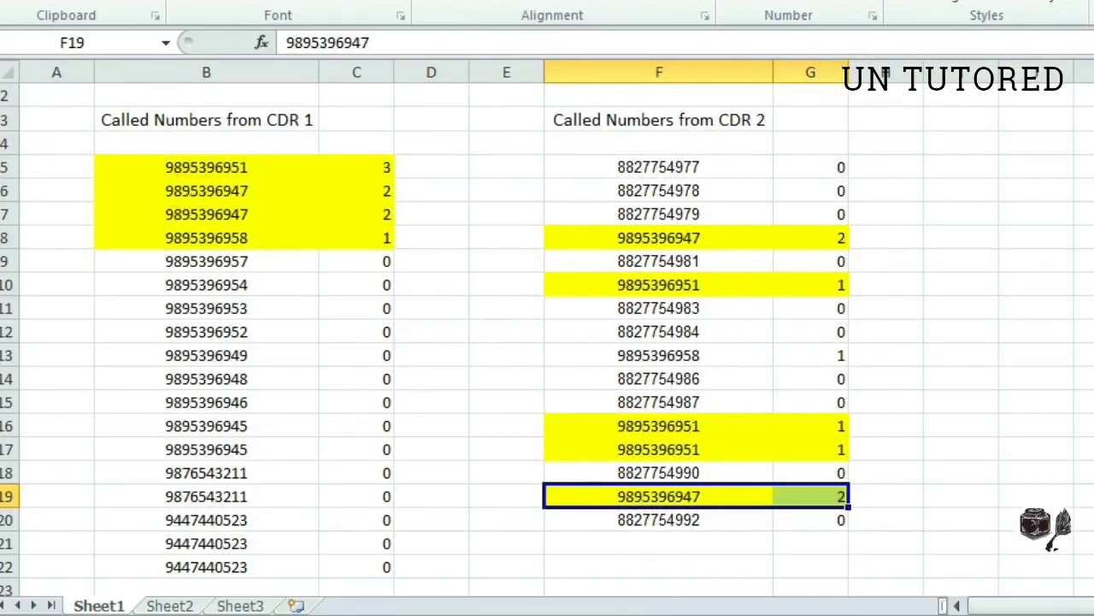
# Select F5:G20 and custom-sort it by column G
pyautogui.moveTo(658, 167); pyautogui.dragTo(841, 519)
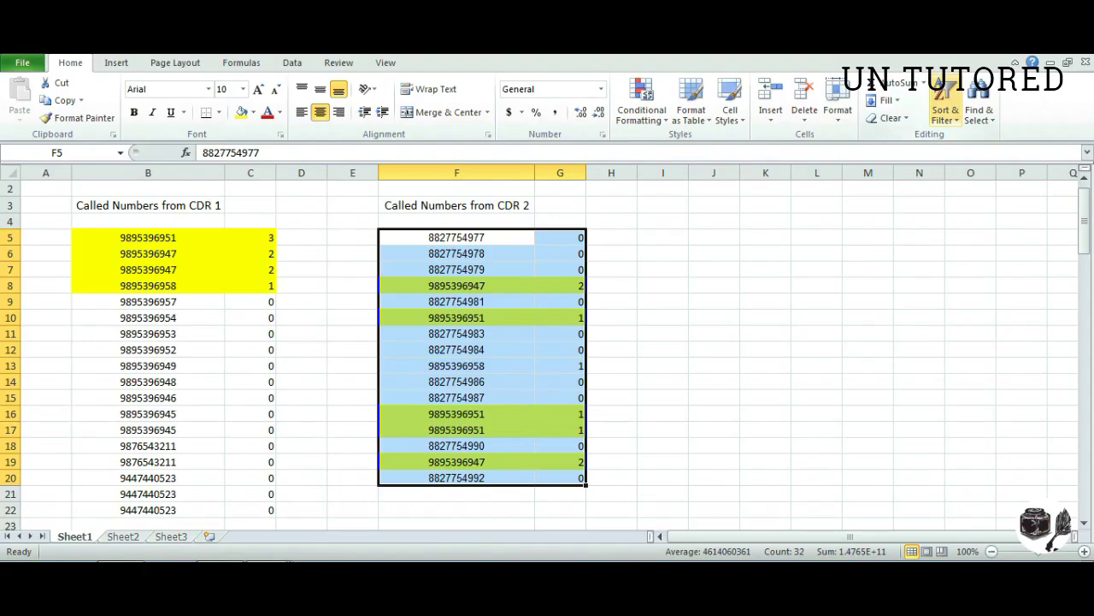
pyautogui.click(945, 111)
pyautogui.click(985, 172)
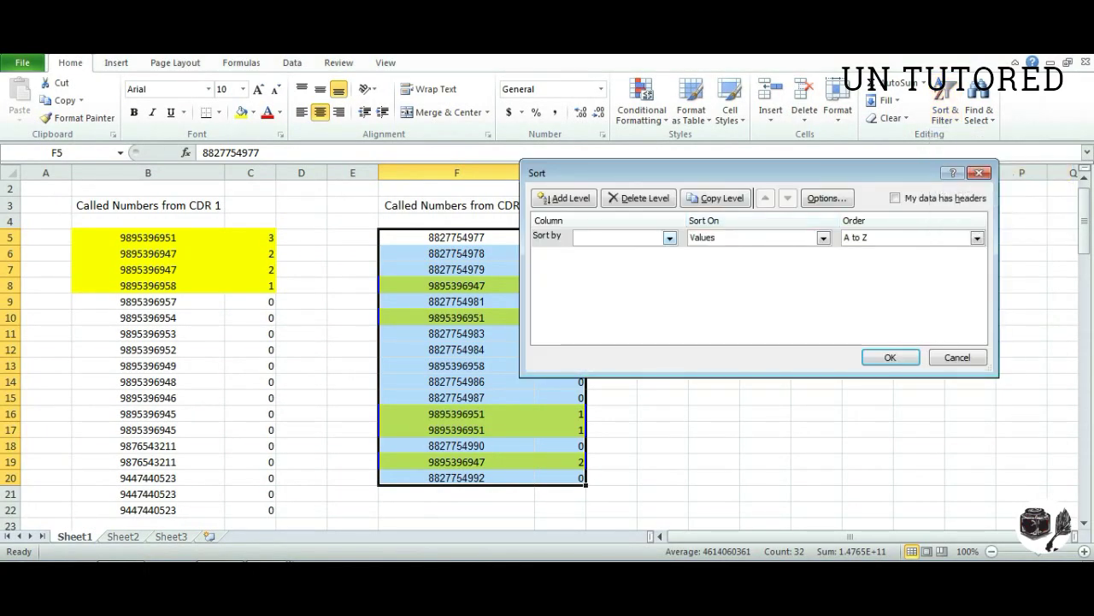
pyautogui.click(669, 238)
pyautogui.click(598, 262)
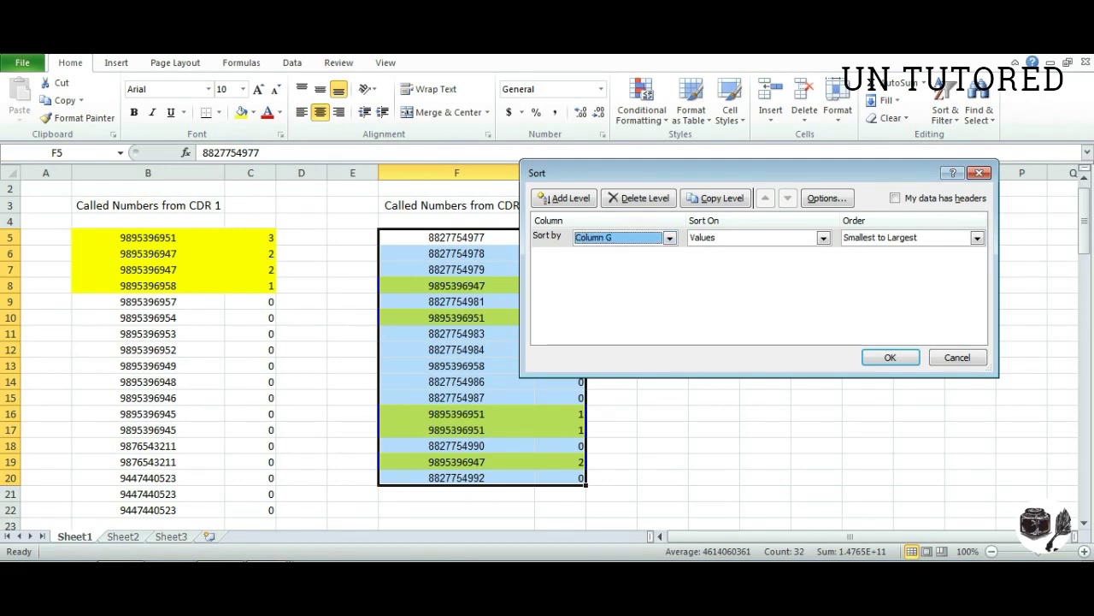
pyautogui.press('Return')
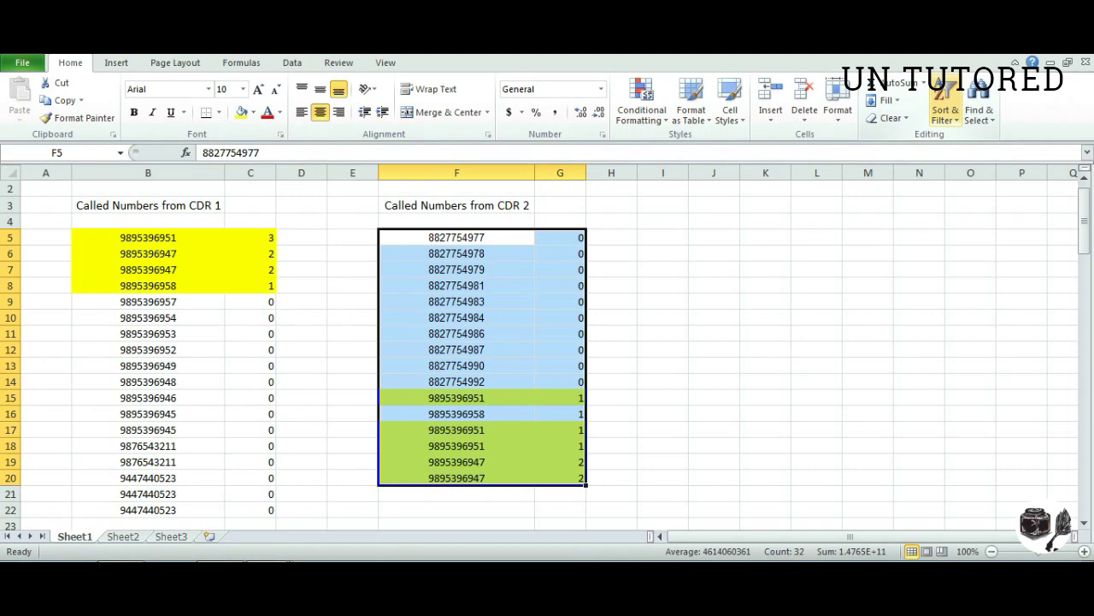
# Re-sort F5:G20 by column G in largest-to-smallest order
pyautogui.click(945, 111)
pyautogui.click(985, 173)
pyautogui.click(669, 238)
pyautogui.click(592, 263)
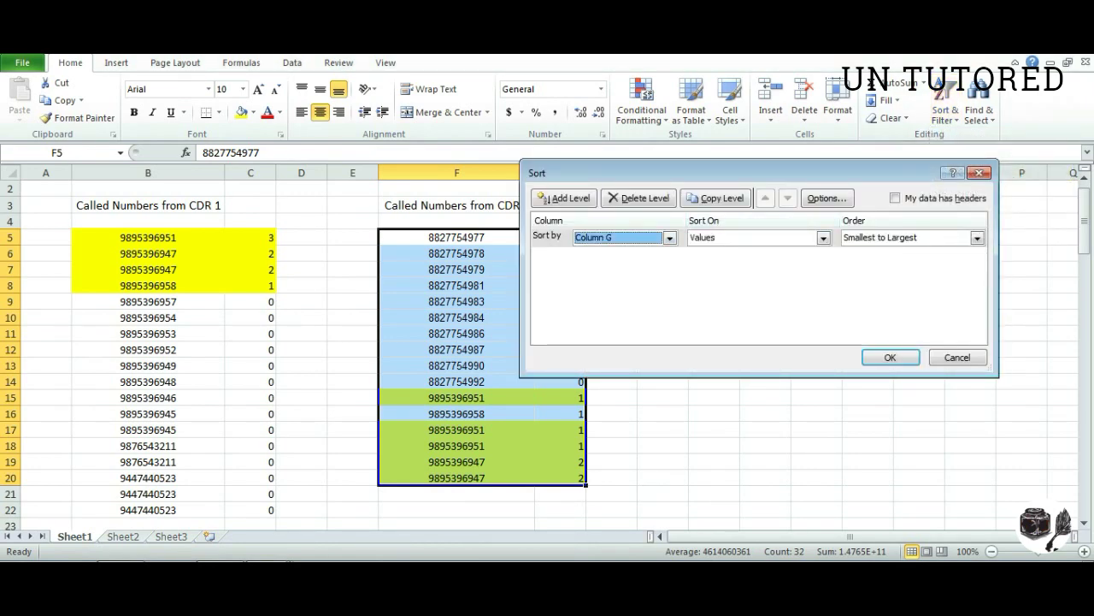
pyautogui.click(976, 237)
pyautogui.click(872, 262)
pyautogui.click(891, 358)
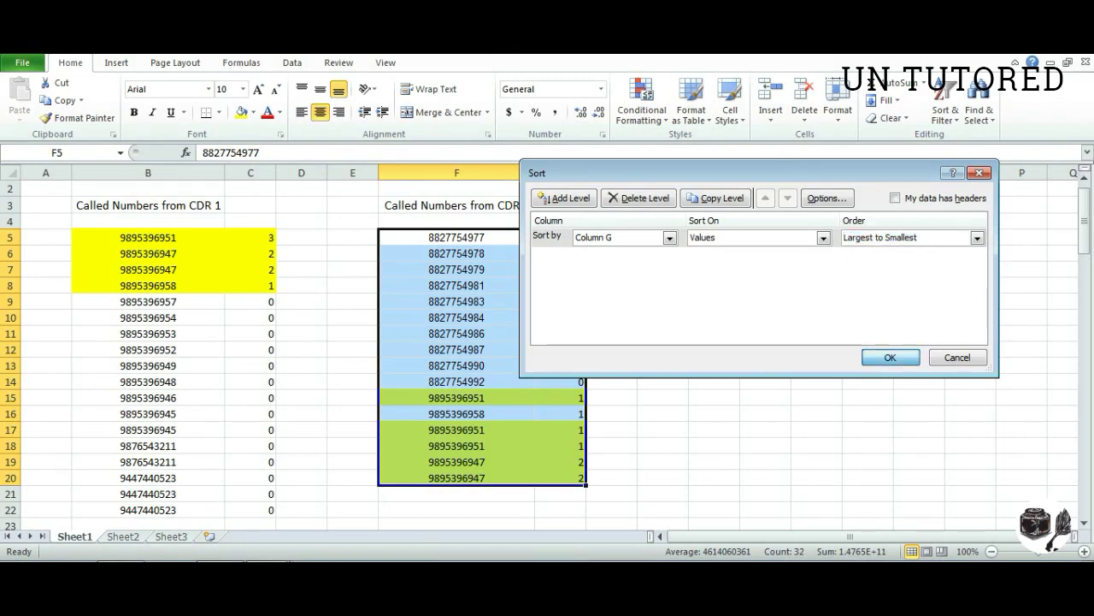
pyautogui.click(611, 286)
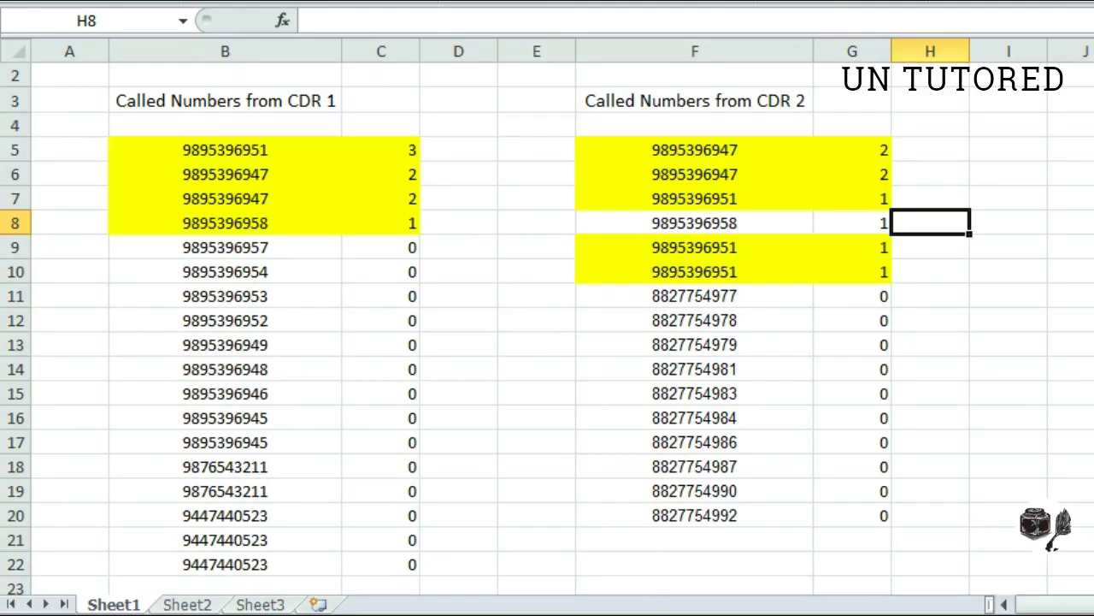
pyautogui.press('Left')
pyautogui.press('Left')
pyautogui.press('Up')
pyautogui.press('Up')
pyautogui.press('Up')
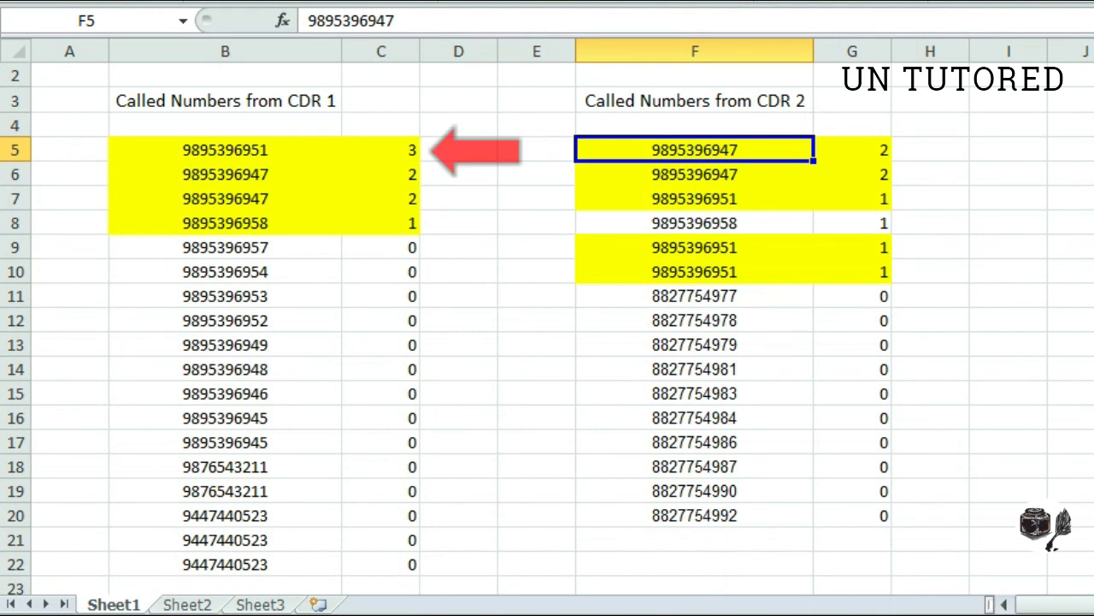
pyautogui.press('Down')
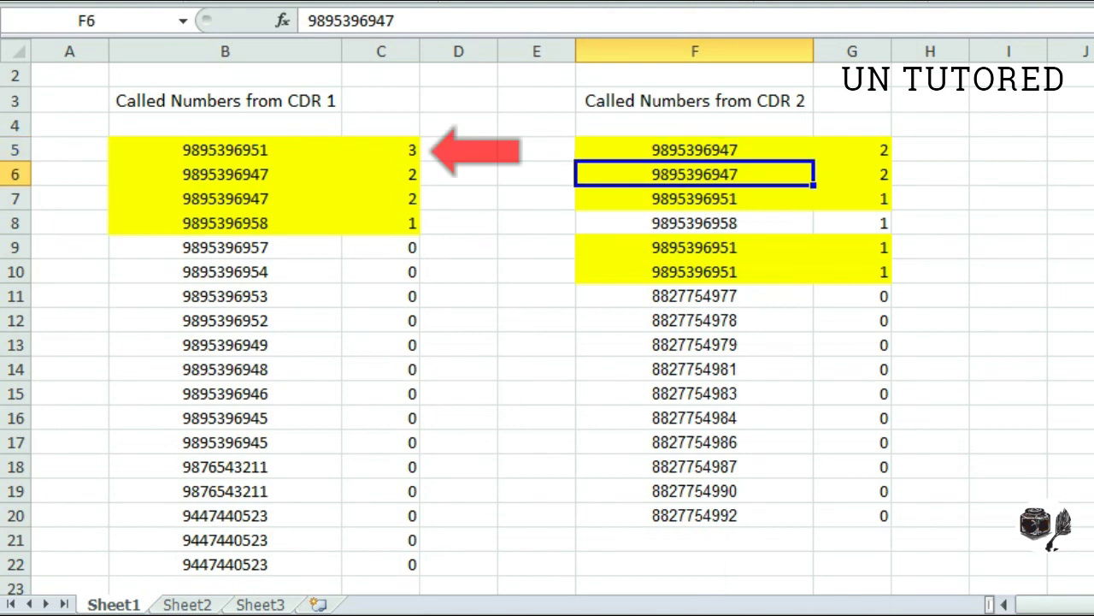
pyautogui.press('Left')
pyautogui.press('Left')
pyautogui.press('Left')
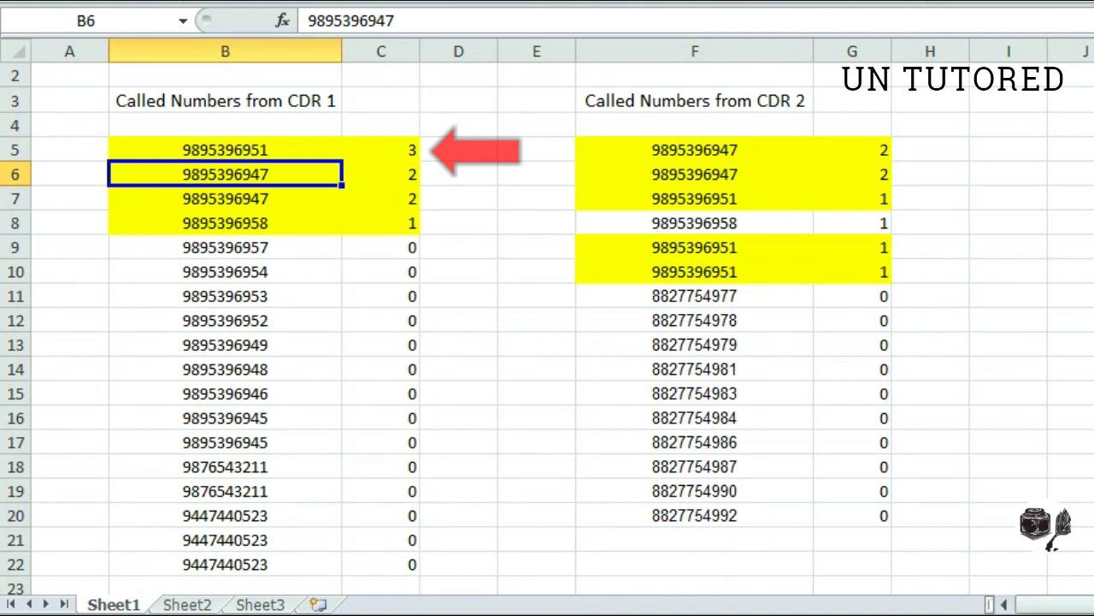
pyautogui.press('Down')
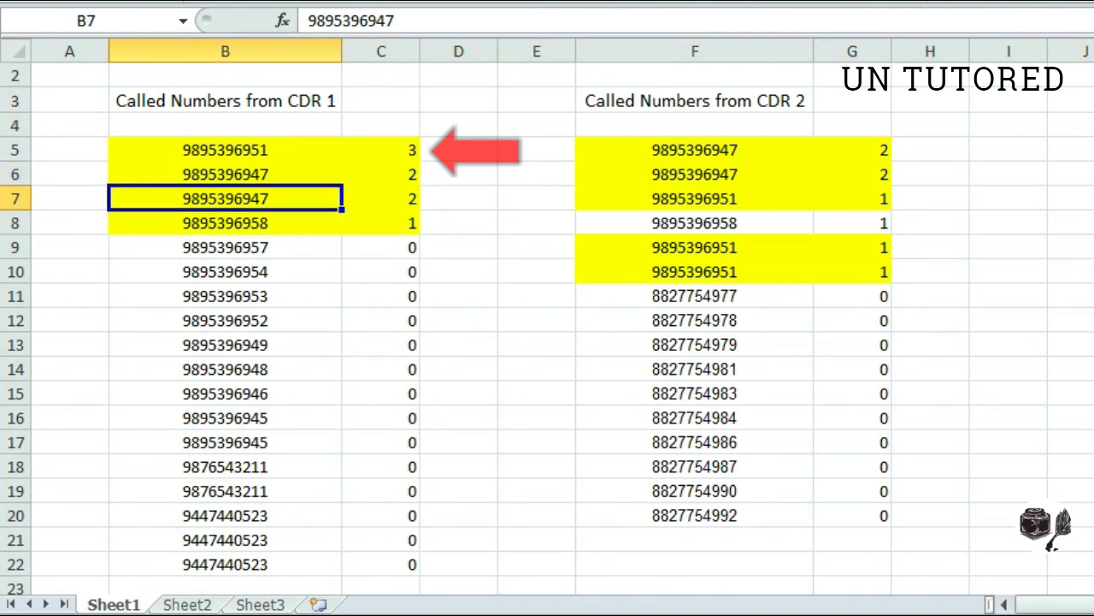
pyautogui.press('Right')
pyautogui.press('Right')
pyautogui.press('Right')
pyautogui.press('Up')
pyautogui.press('Up')
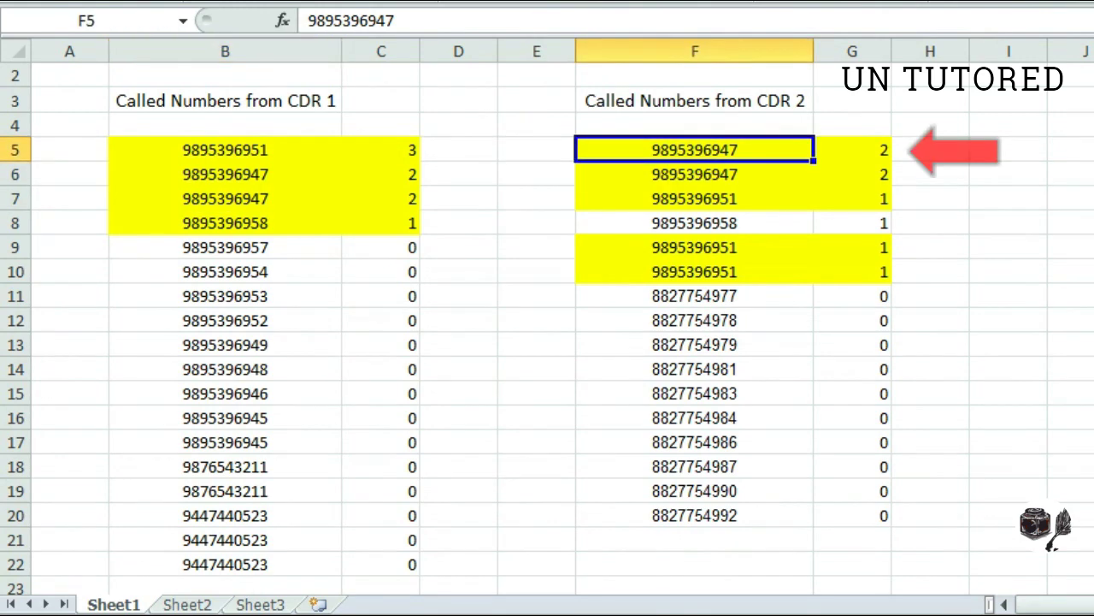